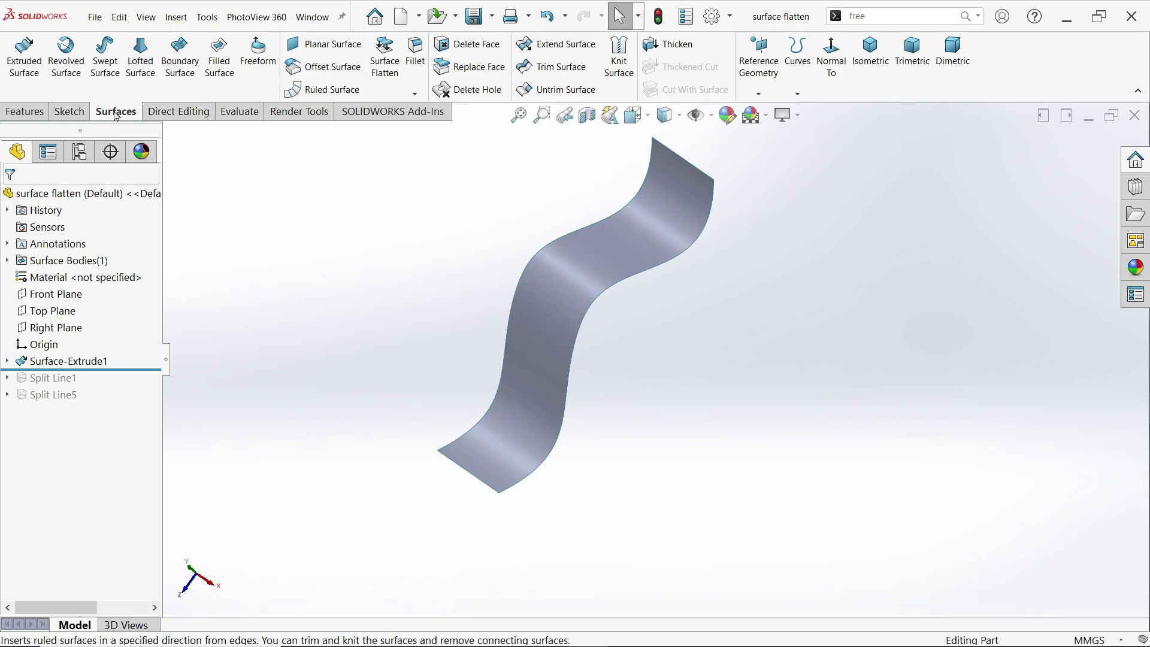
Step: Start Surface Flatten and select the S-shaped face as Face<1>
click(386, 66)
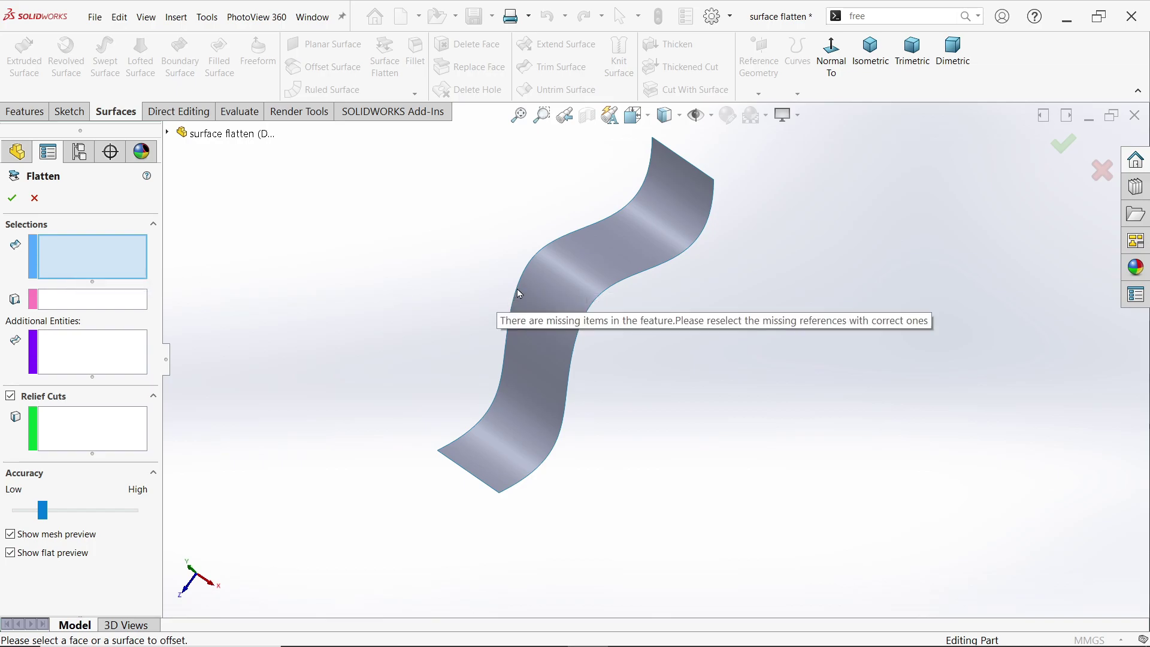
click(558, 274)
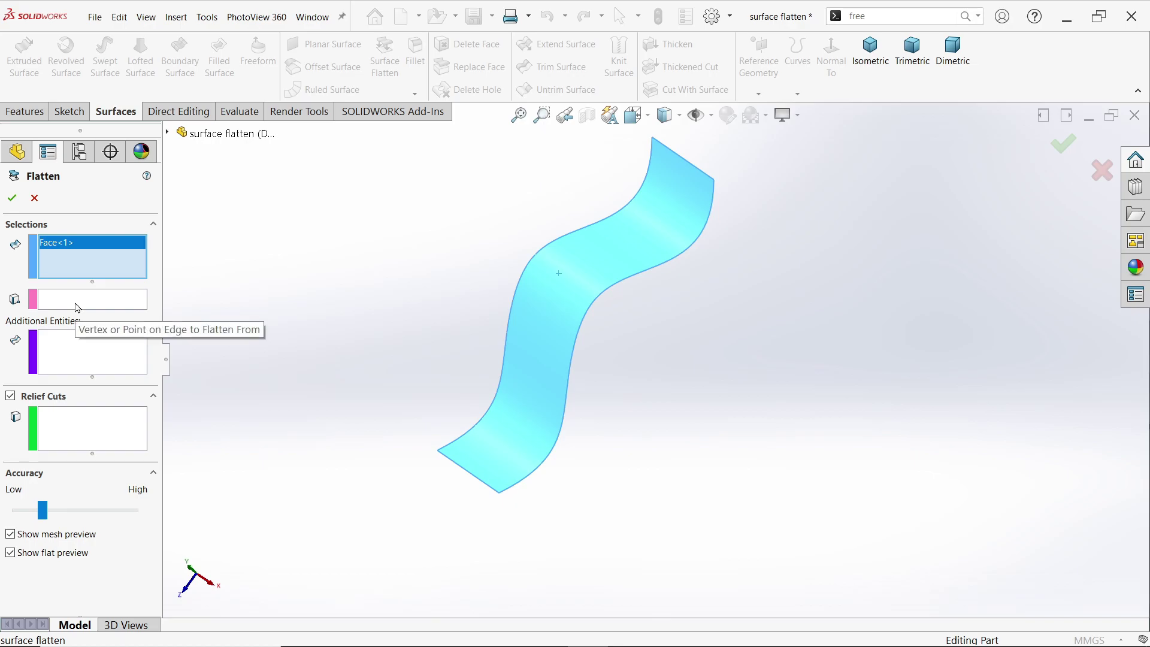
click(78, 308)
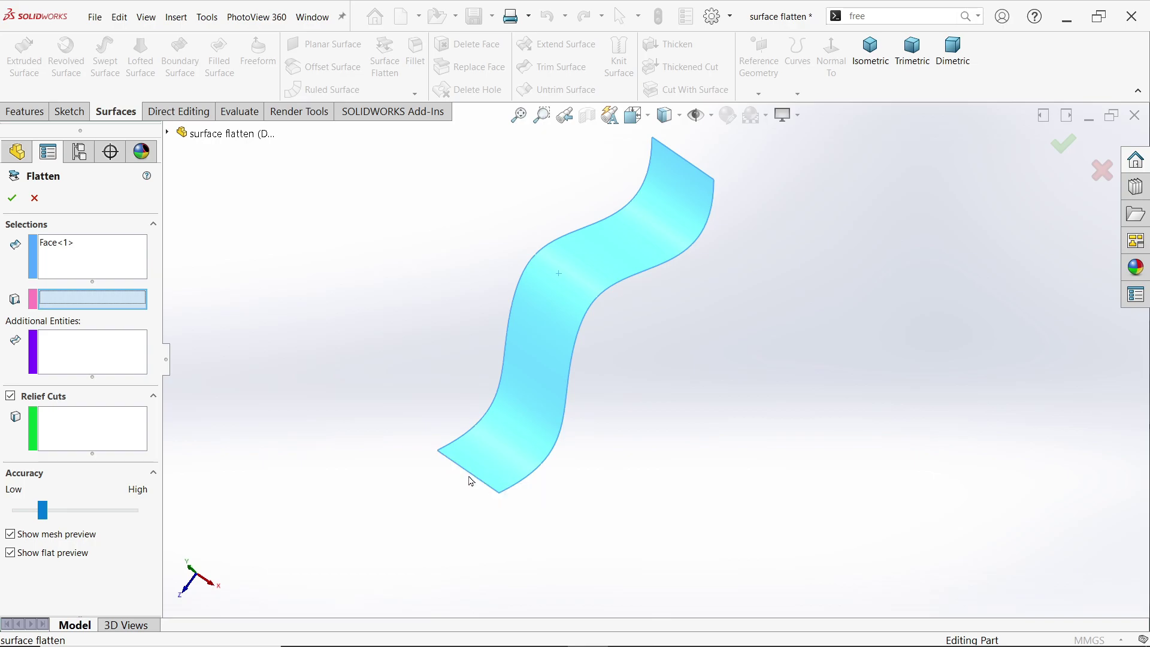
Step: Flatten from the bottom corner vertex at low accuracy to create Surface-Flatten3
click(500, 495)
scroll(621, 354, down, 1)
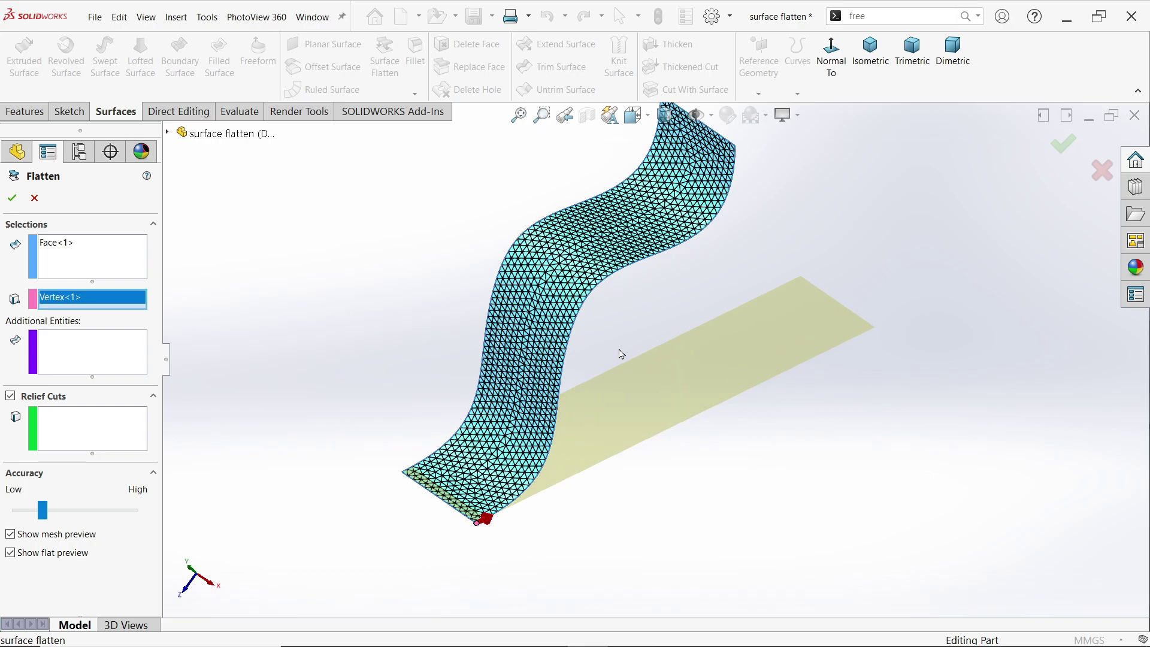
scroll(621, 354, down, 1)
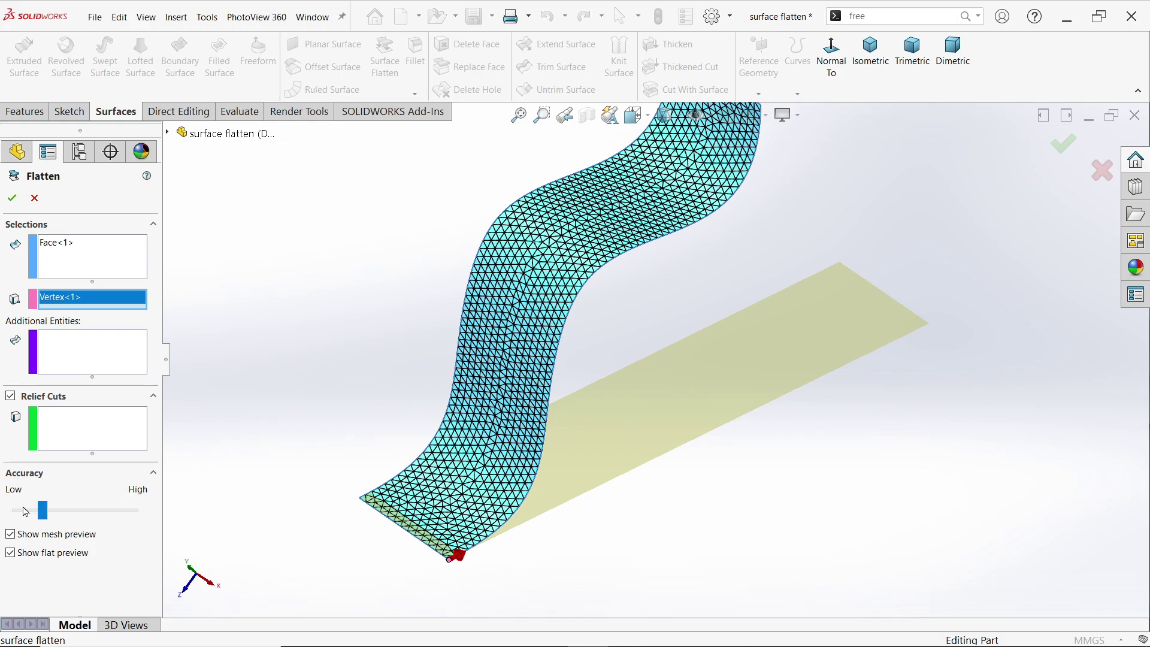
drag(43, 510, 3, 506)
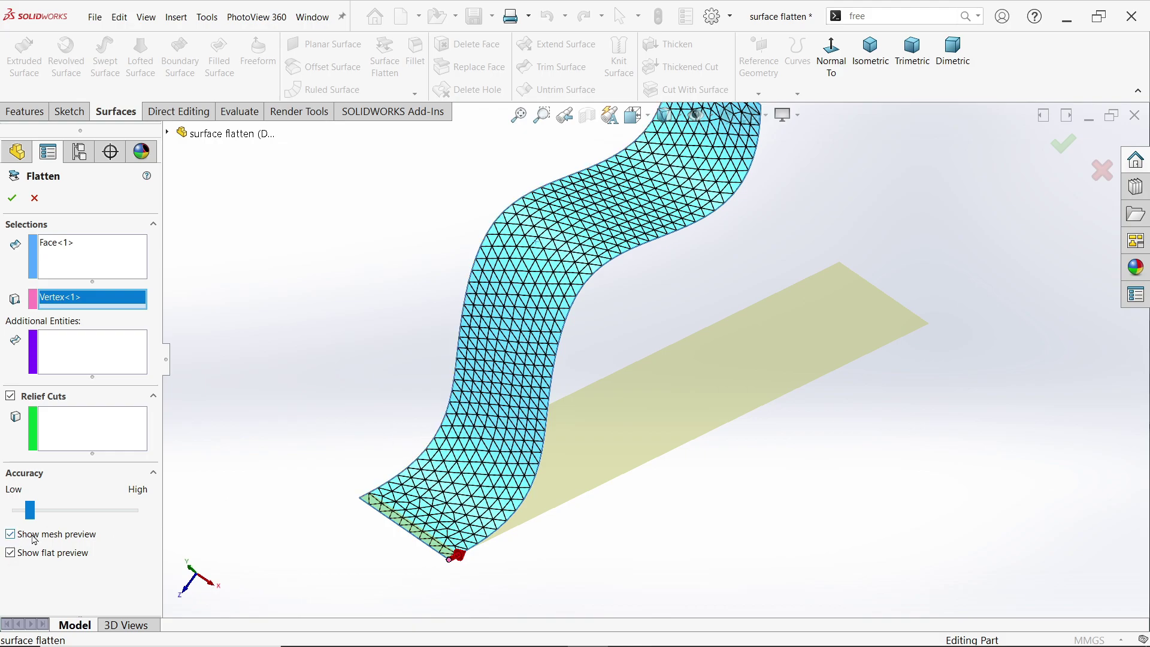
click(12, 197)
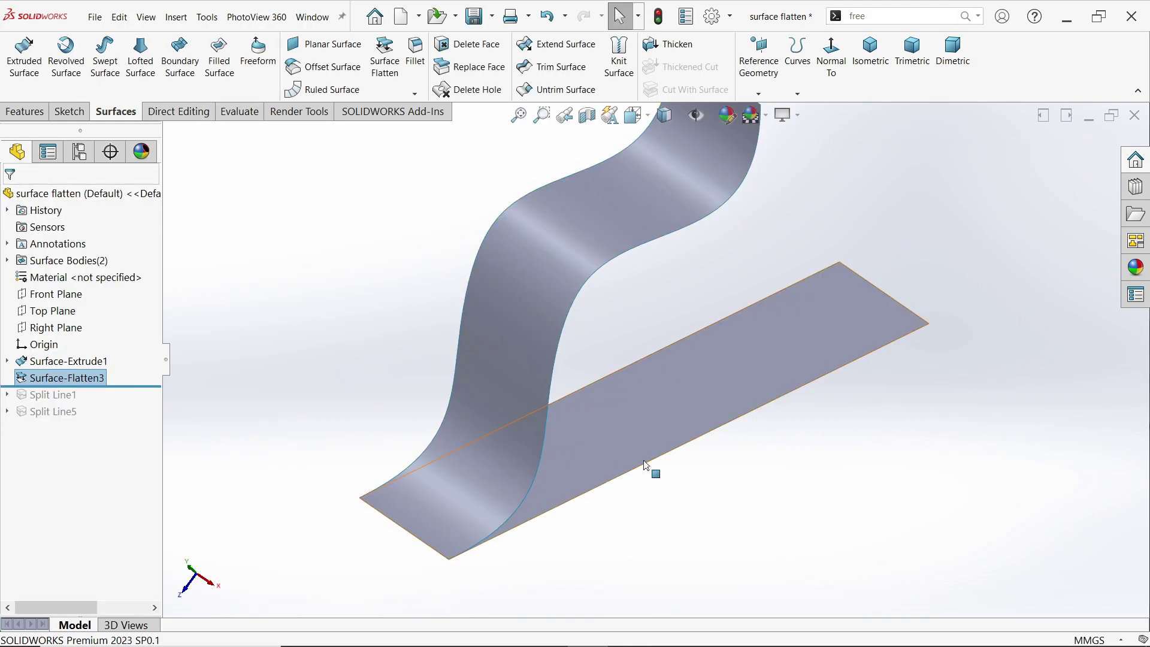
Step: Measure the flat sheet's long bottom edge, reading an arc length of 343.61 mm
click(241, 113)
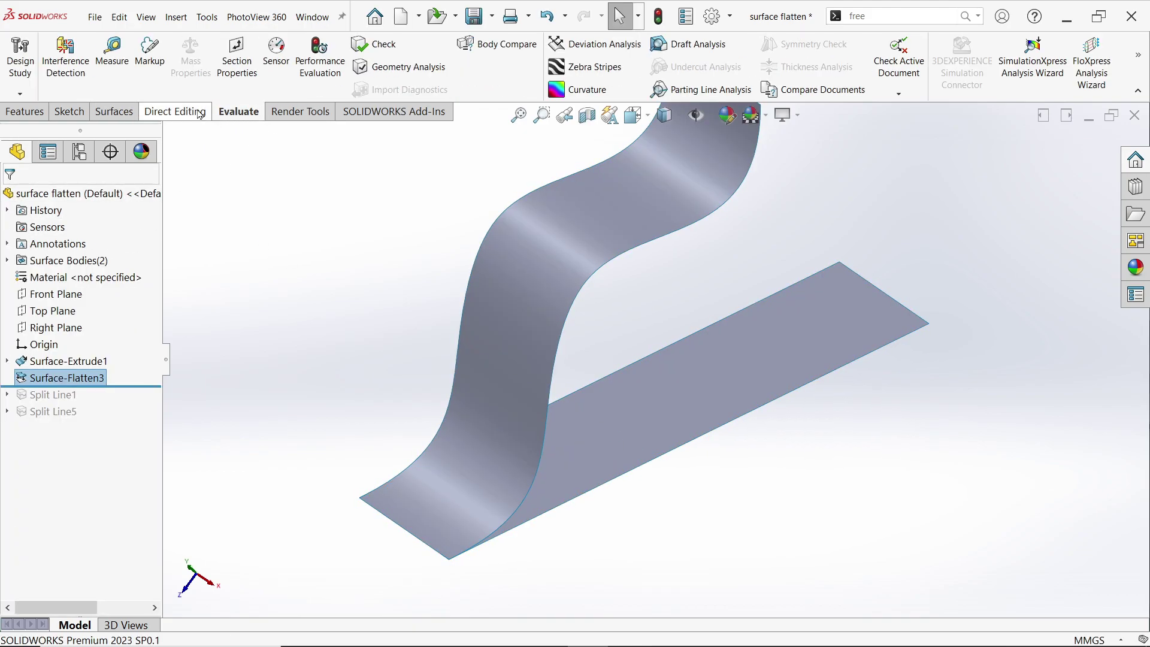
click(112, 54)
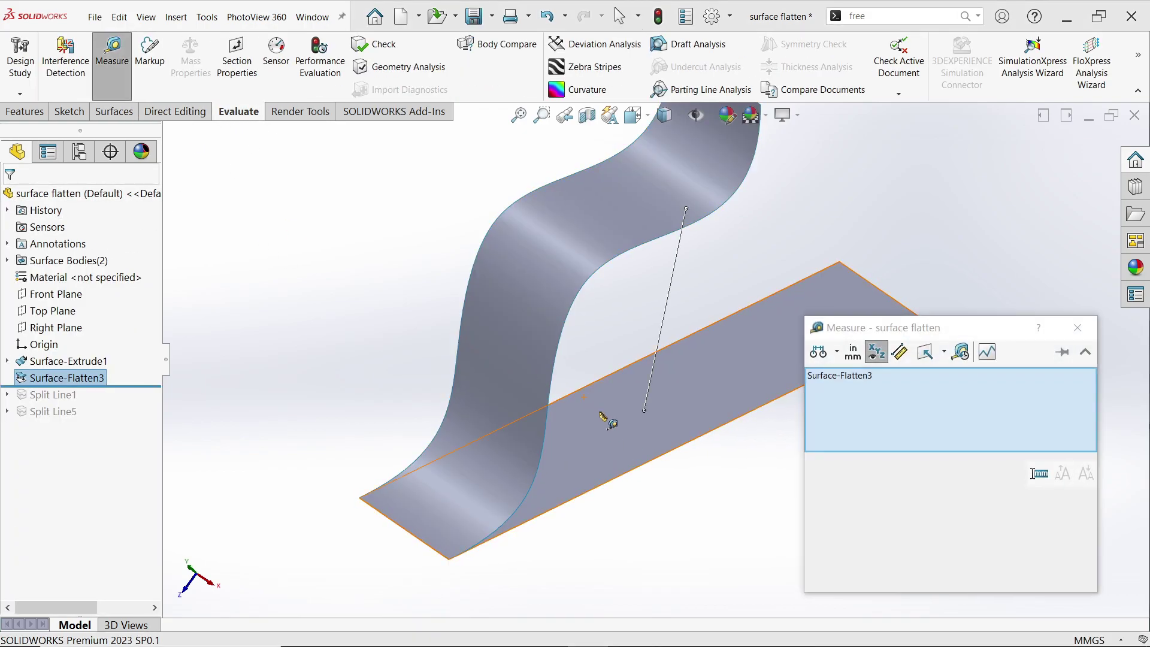
click(649, 462)
right_click(853, 414)
click(887, 416)
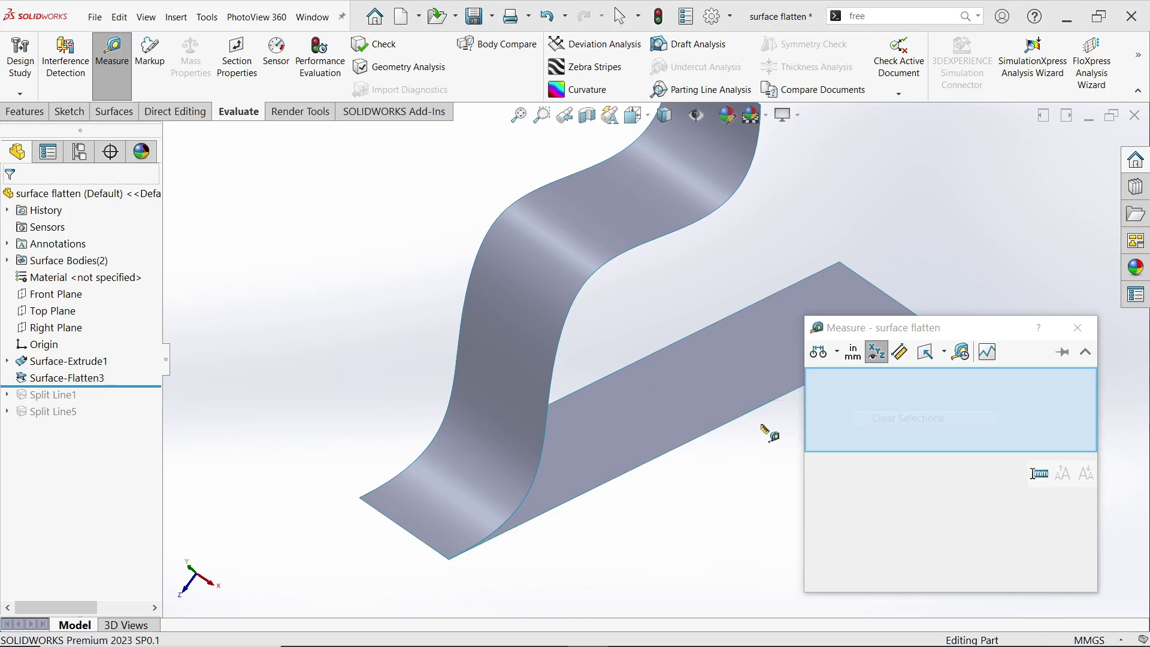
click(728, 425)
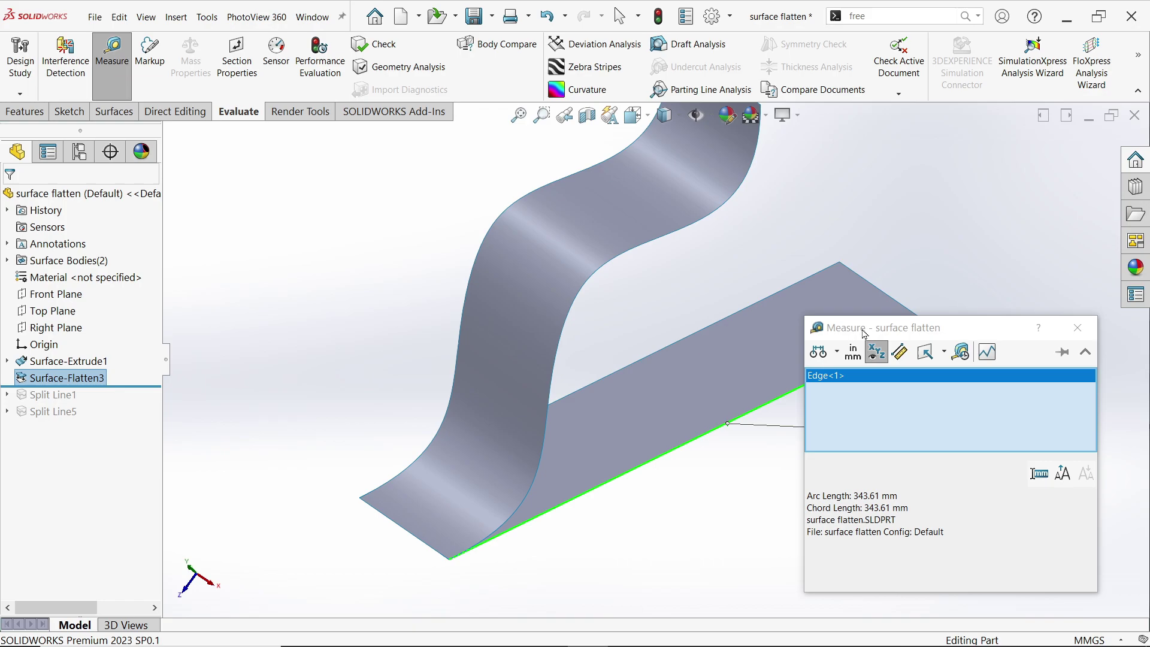
drag(886, 327, 544, 224)
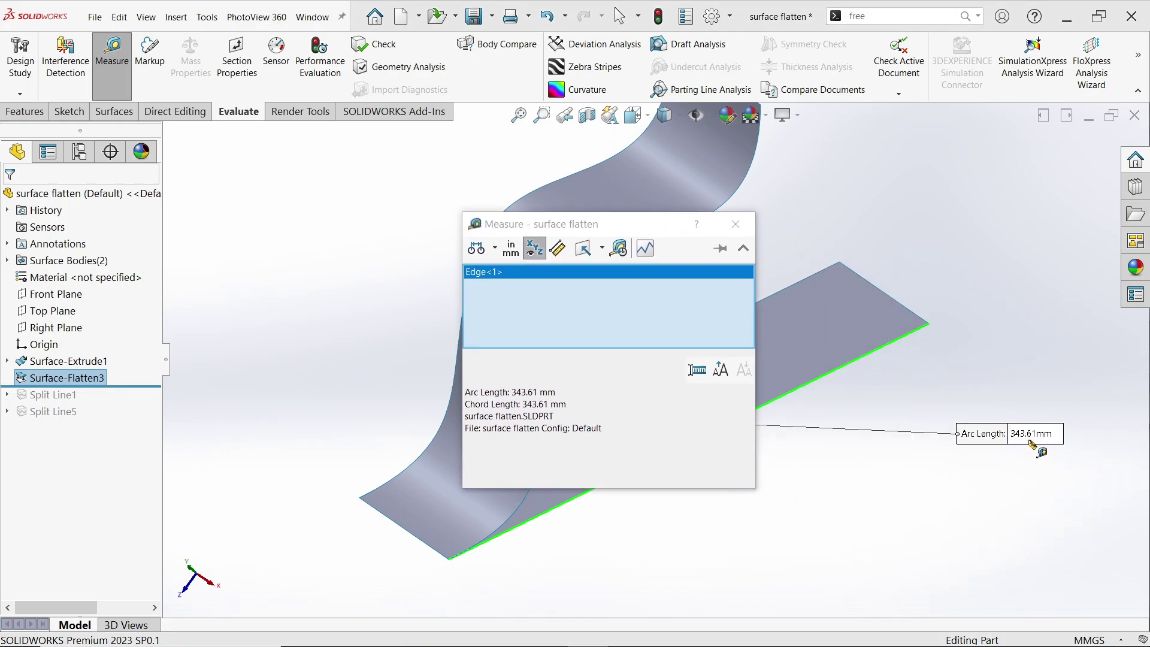
click(736, 225)
Step: Edit Surface-Flatten3 to raise its flatten accuracy to high
right_click(89, 384)
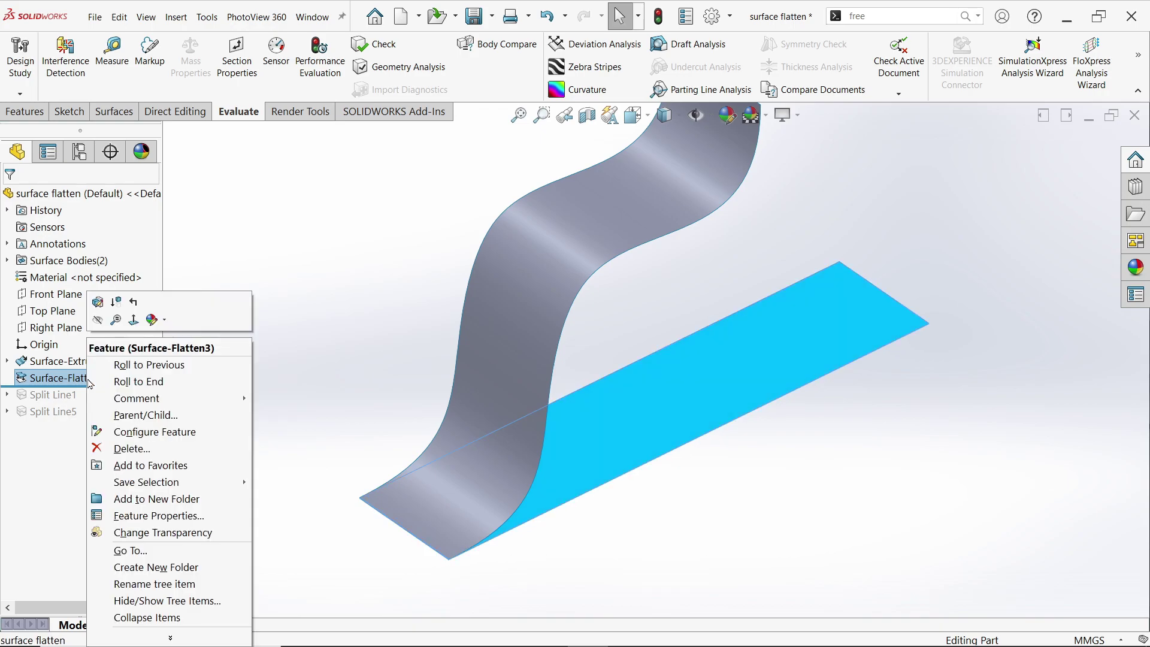
click(99, 304)
drag(26, 516, 120, 517)
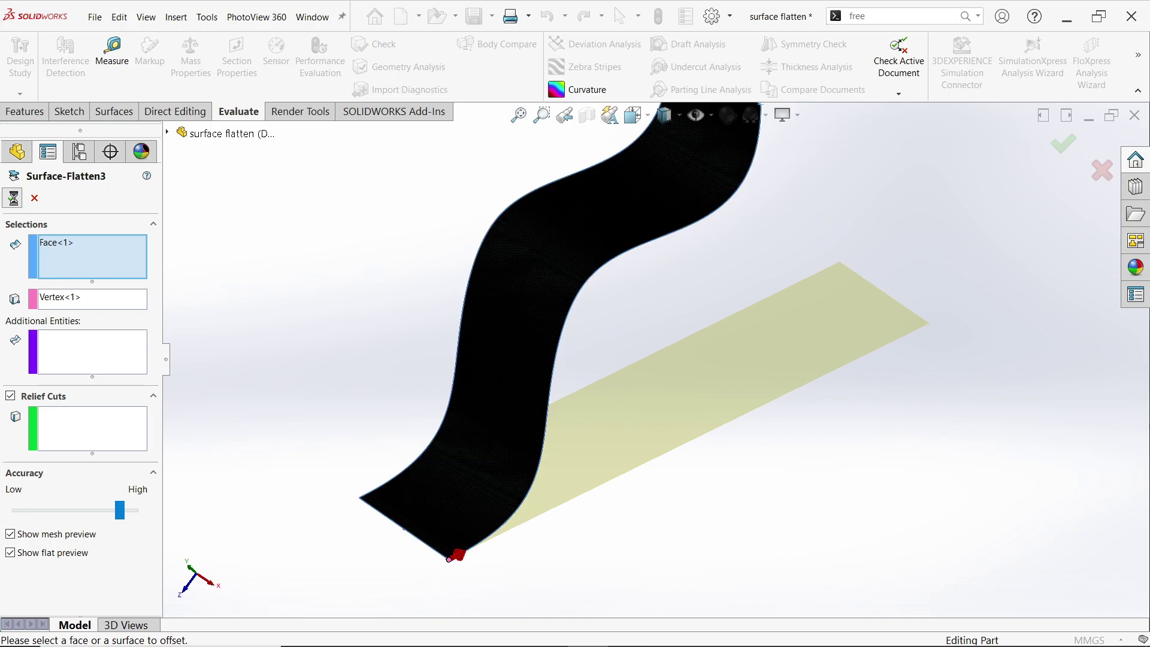
click(1063, 144)
Step: Remeasure the sheet's long bottom edge, now 343.87 mm
click(112, 60)
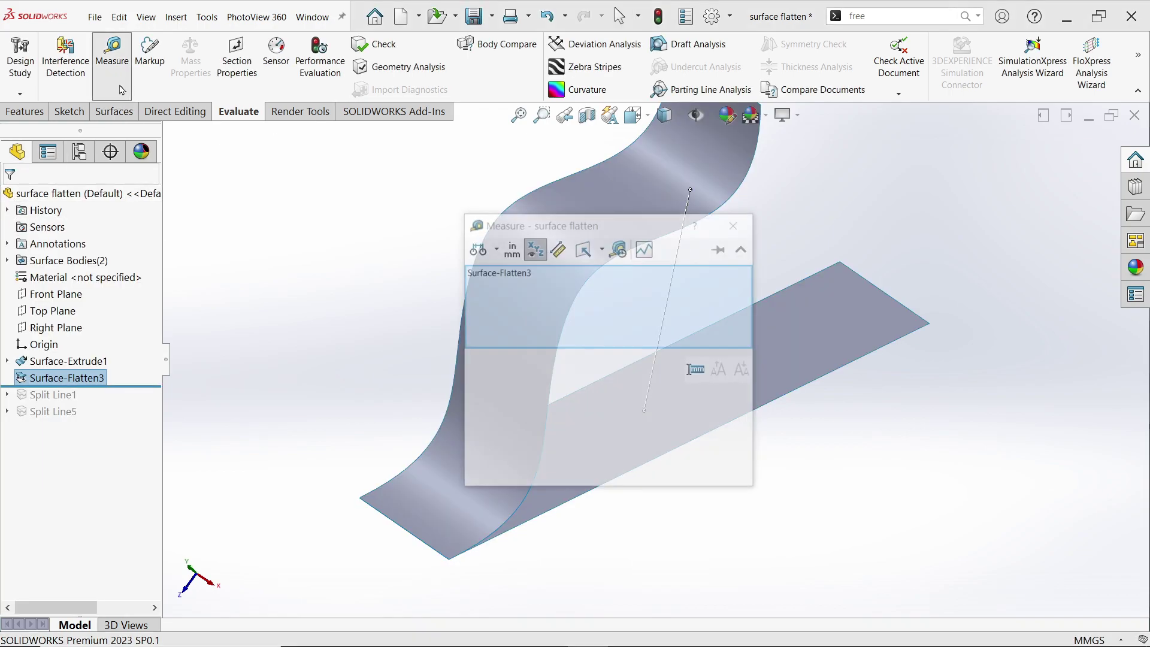
drag(629, 223, 396, 195)
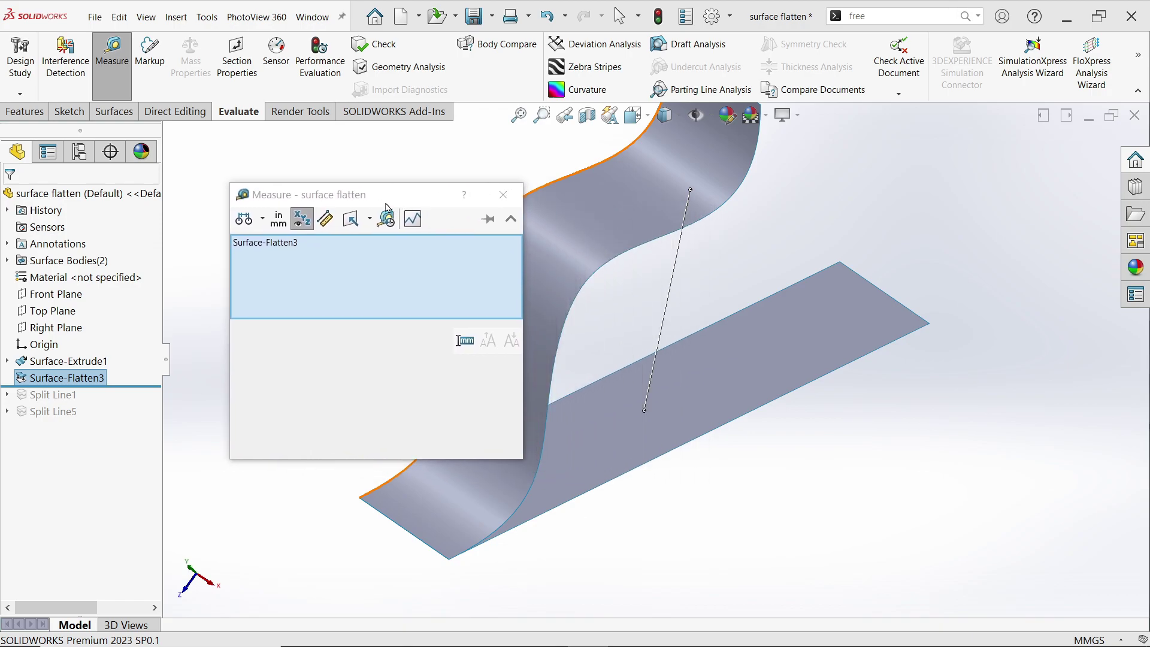
right_click(382, 270)
click(416, 273)
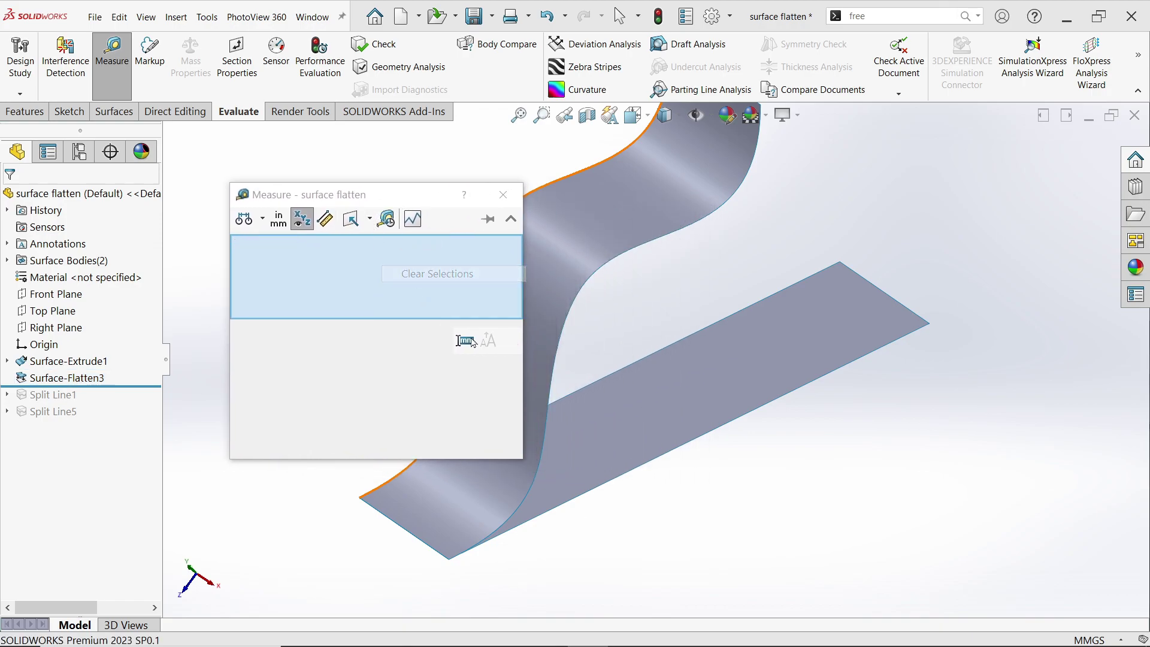
click(687, 442)
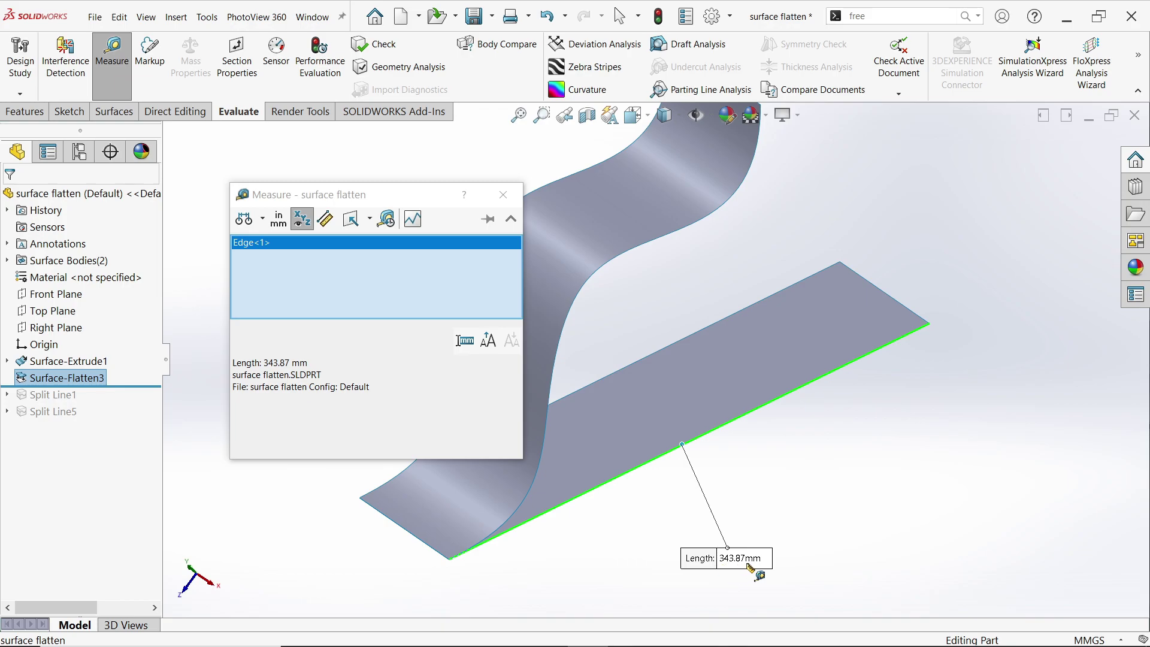
click(503, 195)
Step: Delete Surface-Flatten3 and roll the model forward below Split Line1
right_click(77, 383)
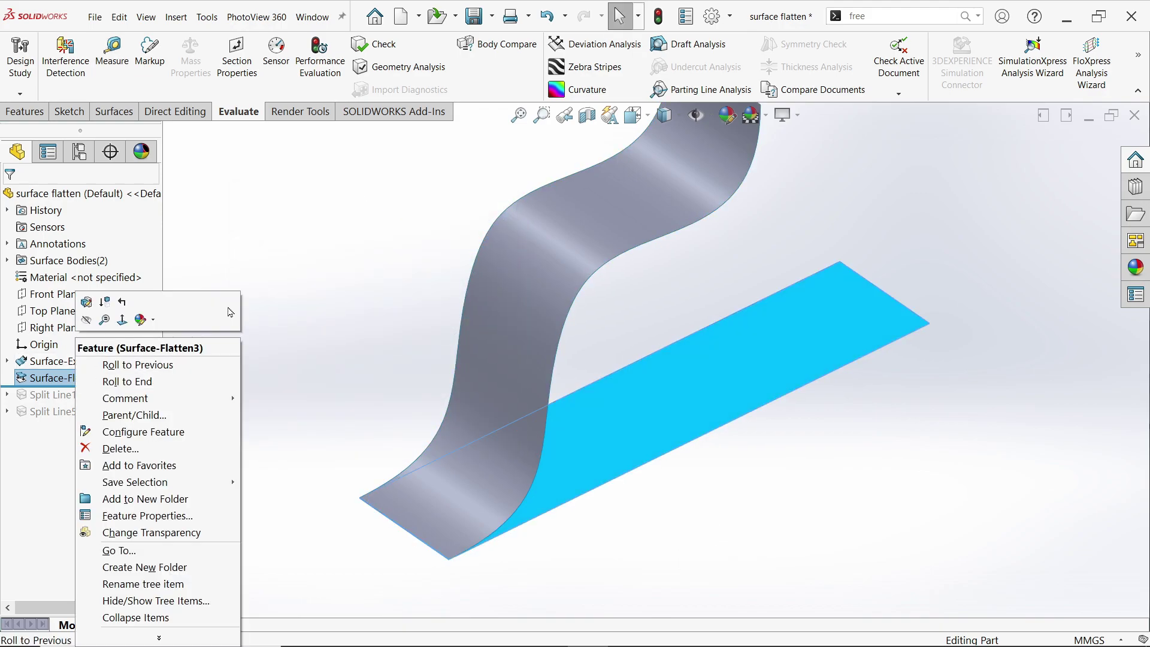
key(Escape)
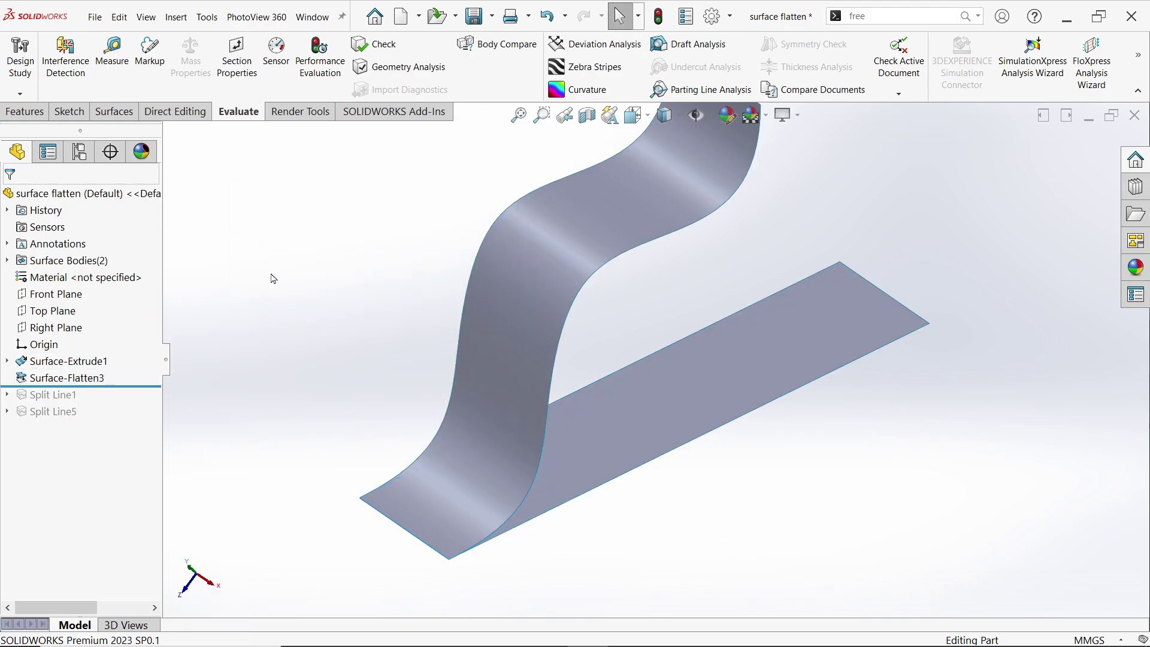
right_click(94, 387)
click(133, 449)
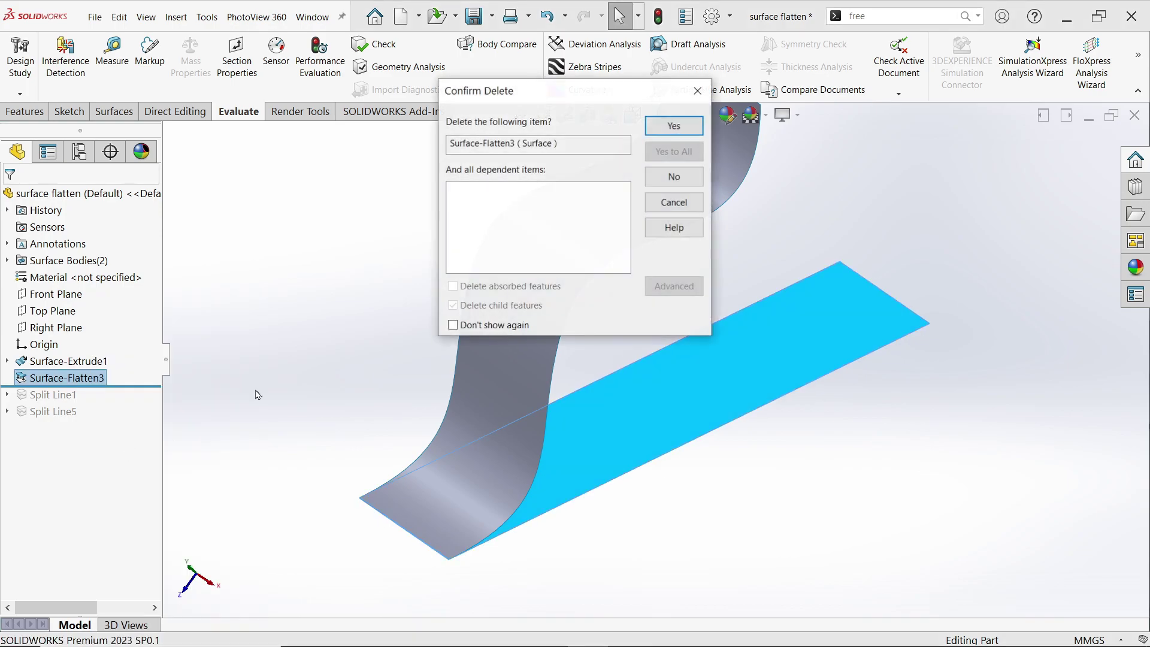
click(673, 126)
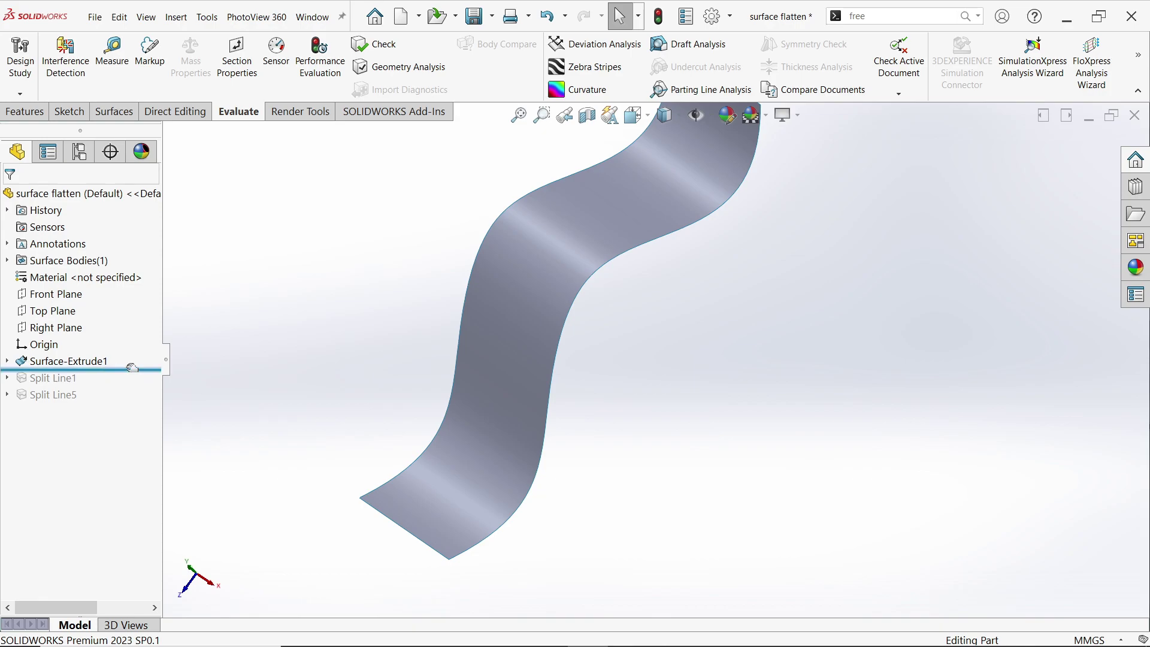
drag(132, 367, 130, 384)
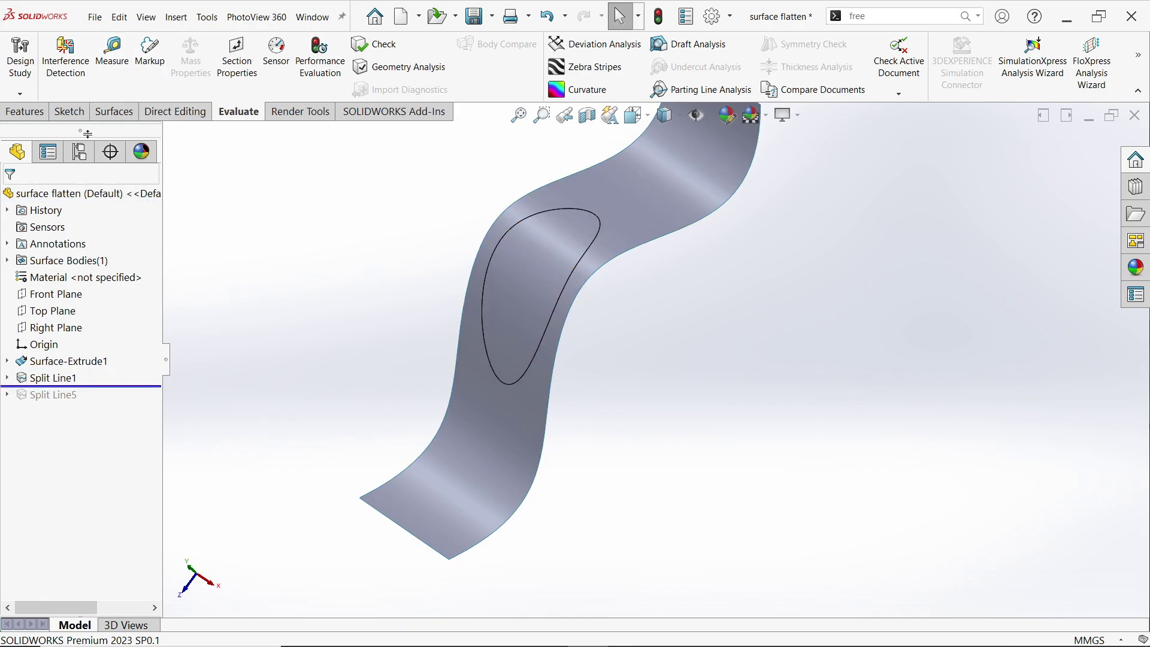
click(27, 112)
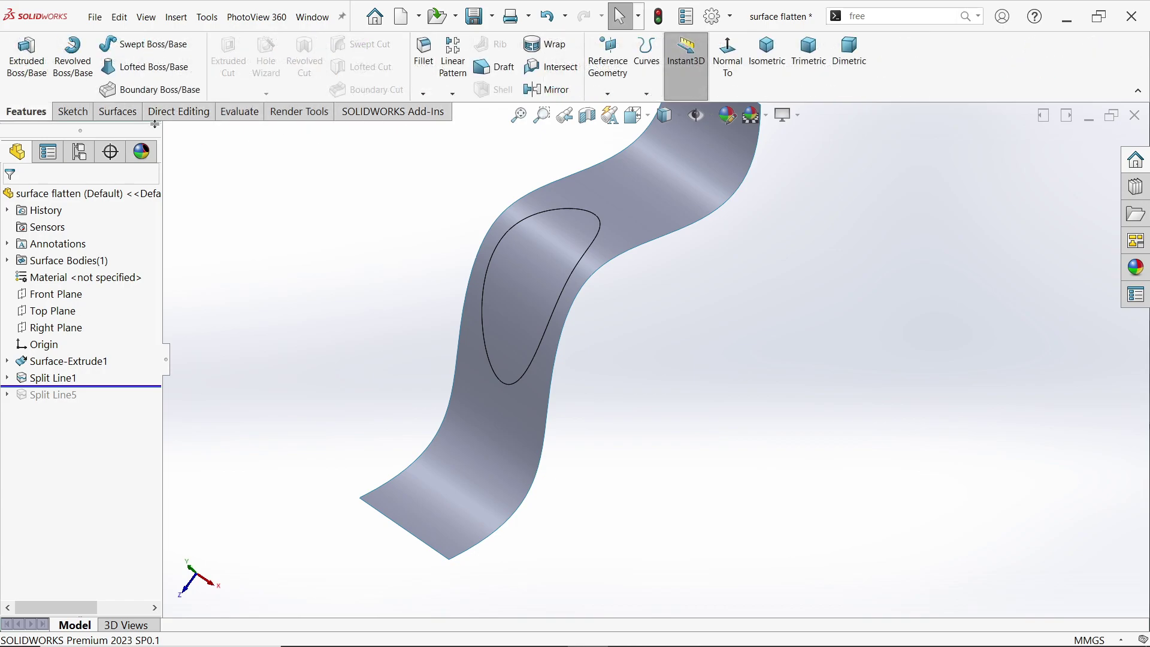
Step: Flatten the S-face and split-line face from the bottom edge, carrying Edge<2>, as Surface-Flatten4
click(117, 112)
click(387, 71)
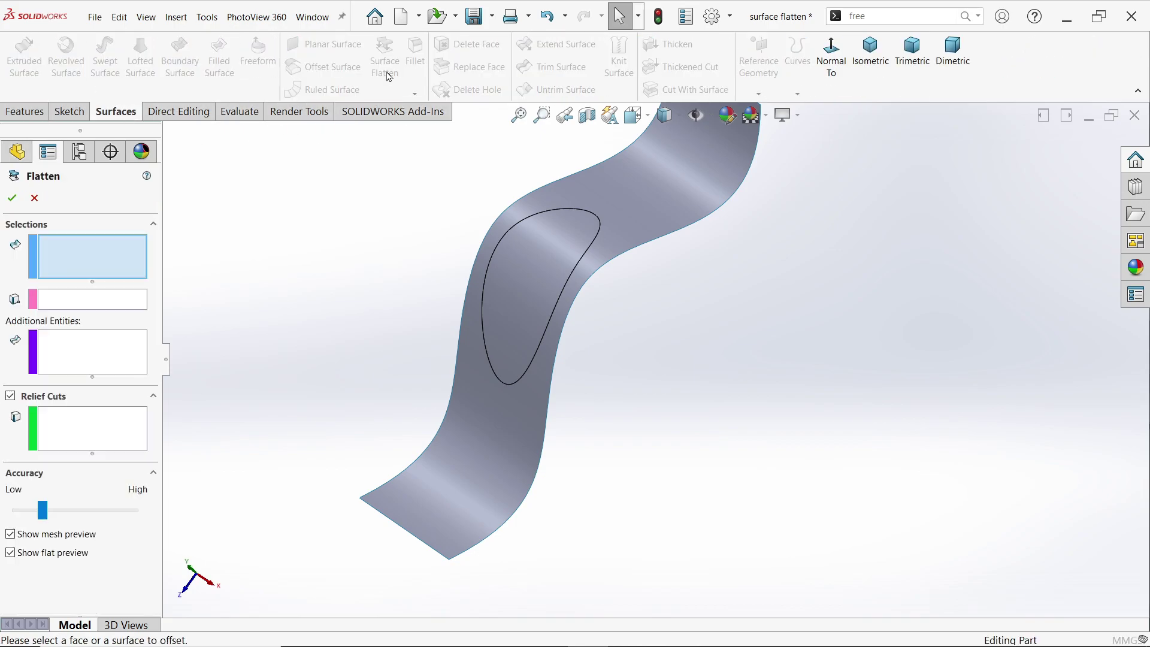
click(485, 406)
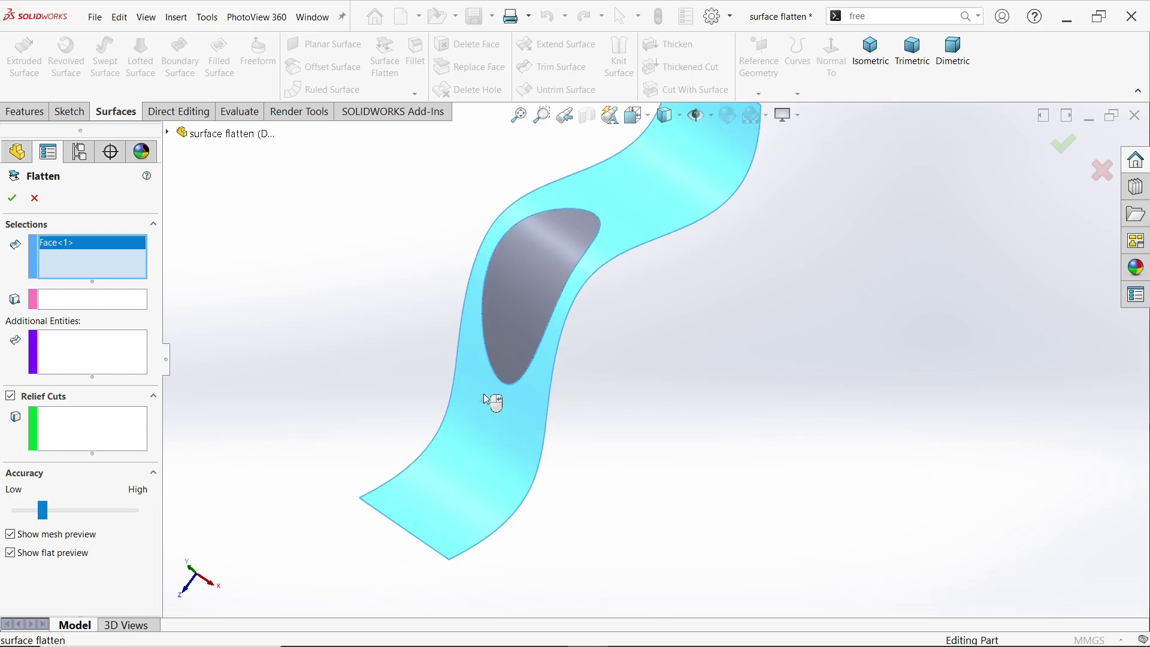
click(528, 280)
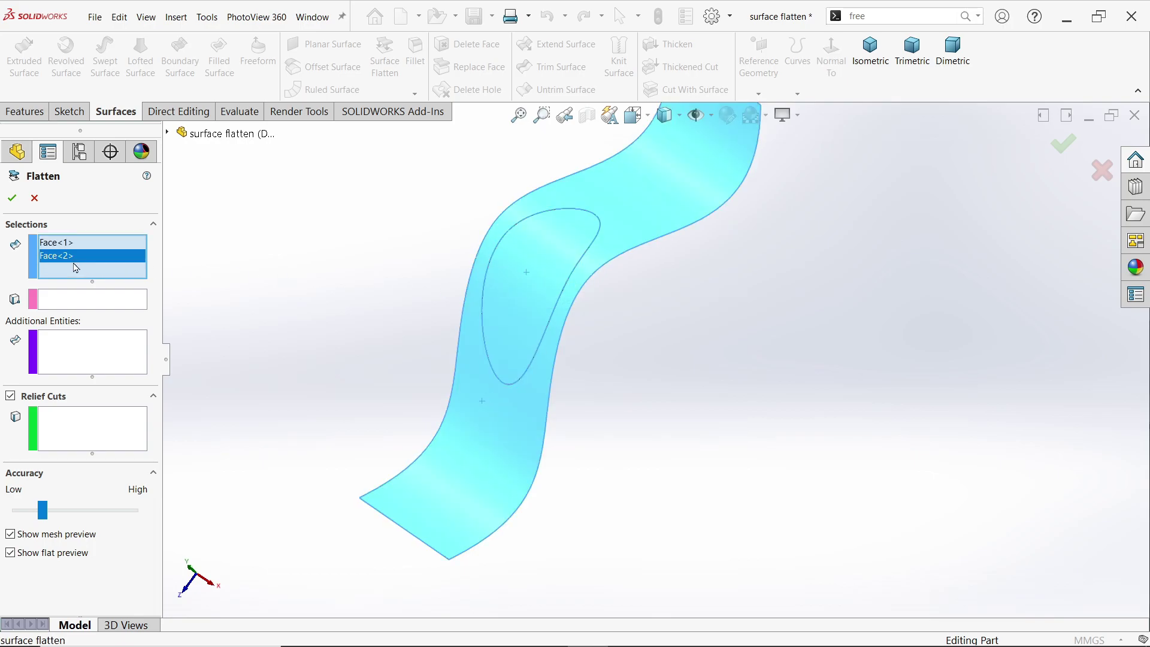
click(75, 303)
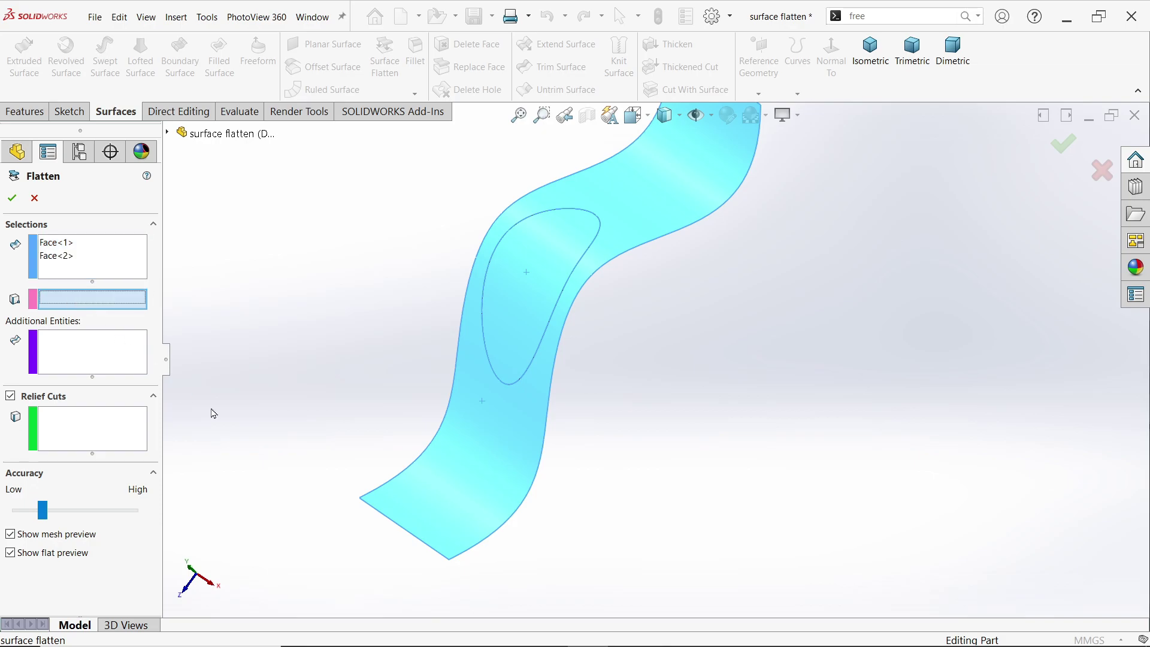
click(426, 544)
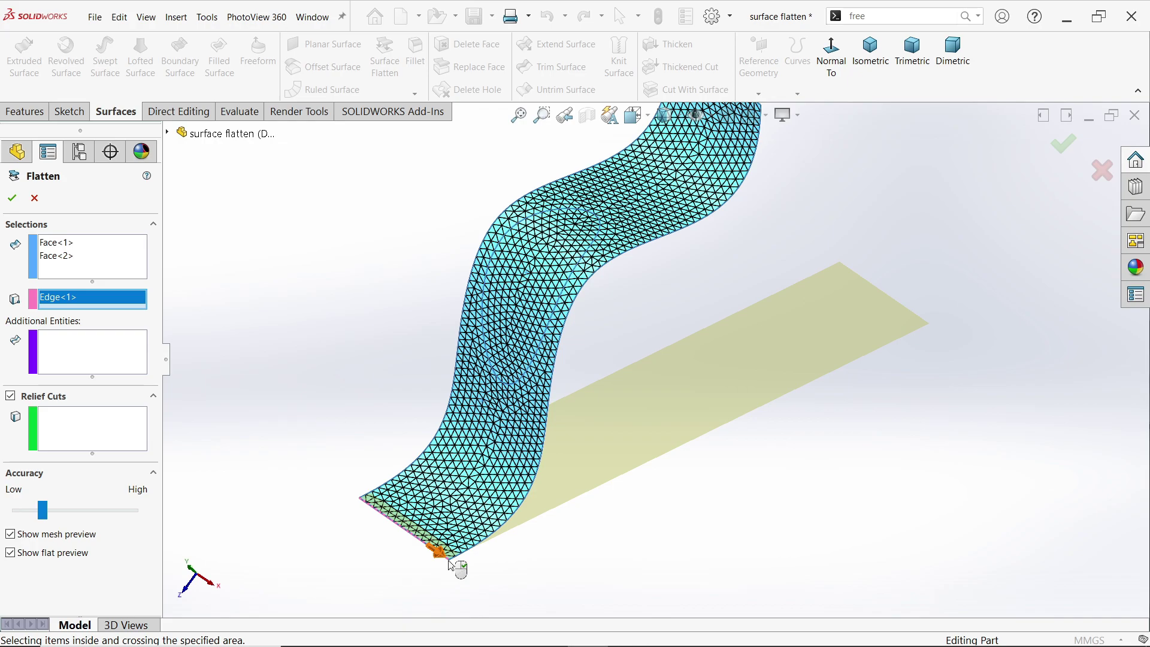
click(65, 356)
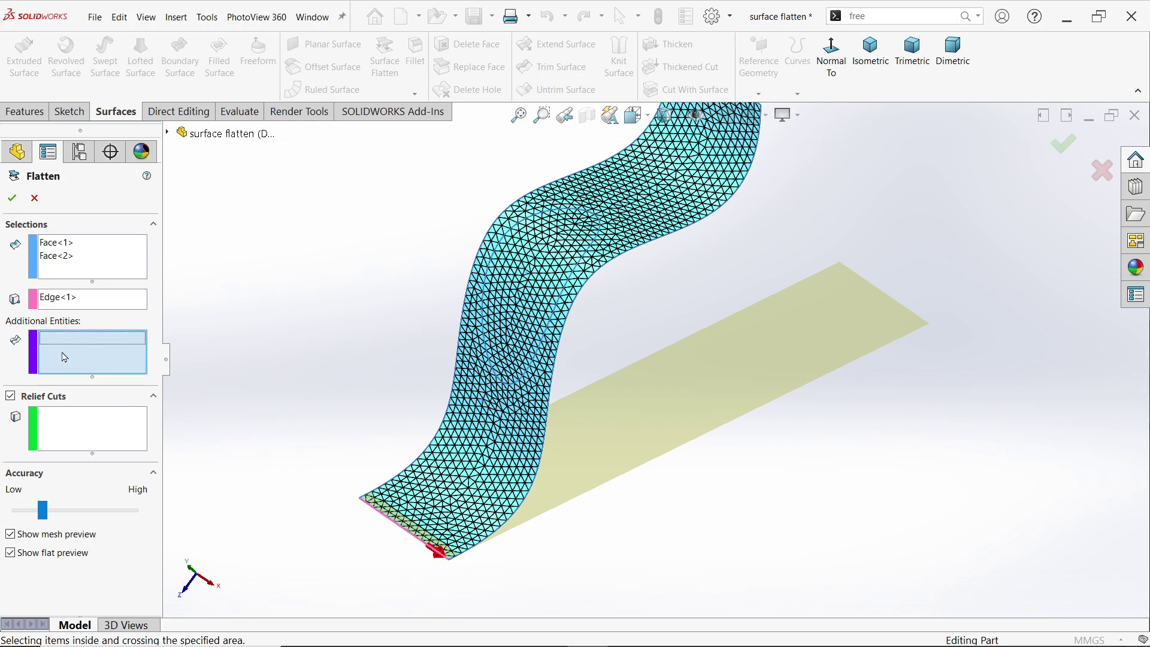
click(534, 366)
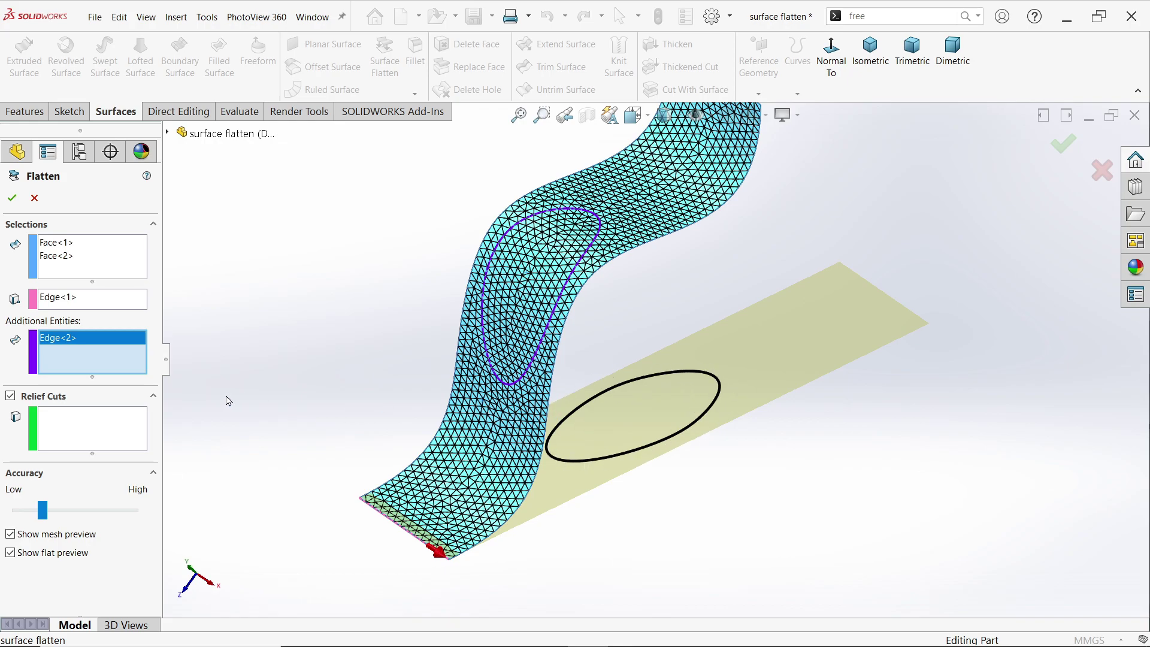
click(12, 197)
Step: Check the flattened ellipse edge's length, then deselect it
click(731, 476)
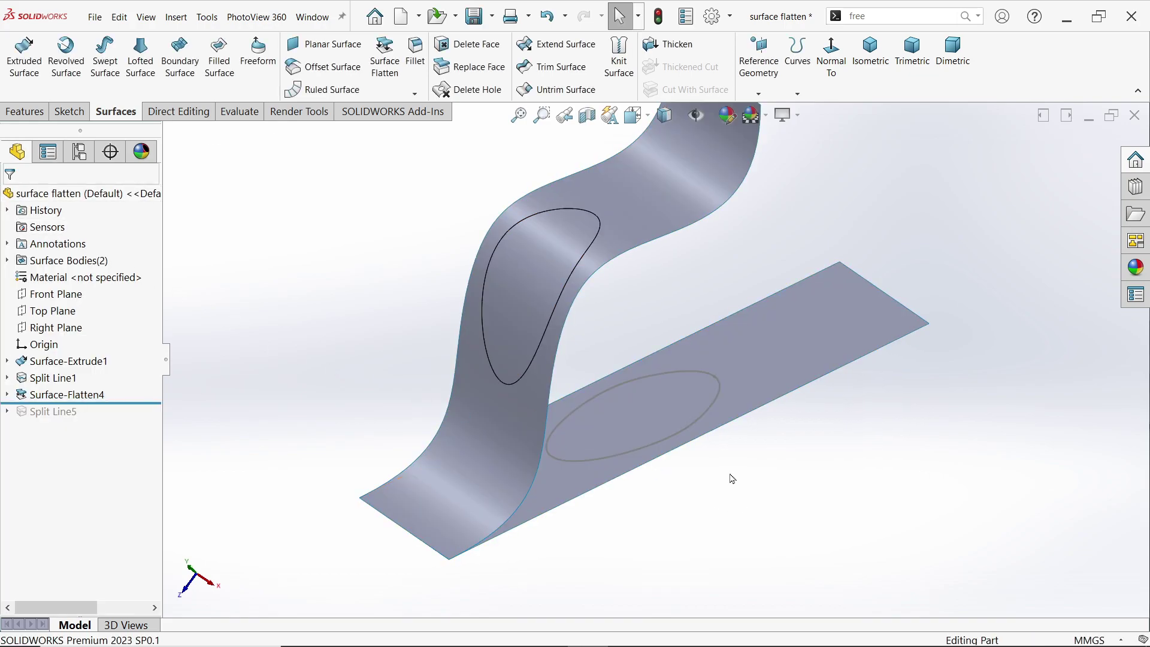
click(688, 425)
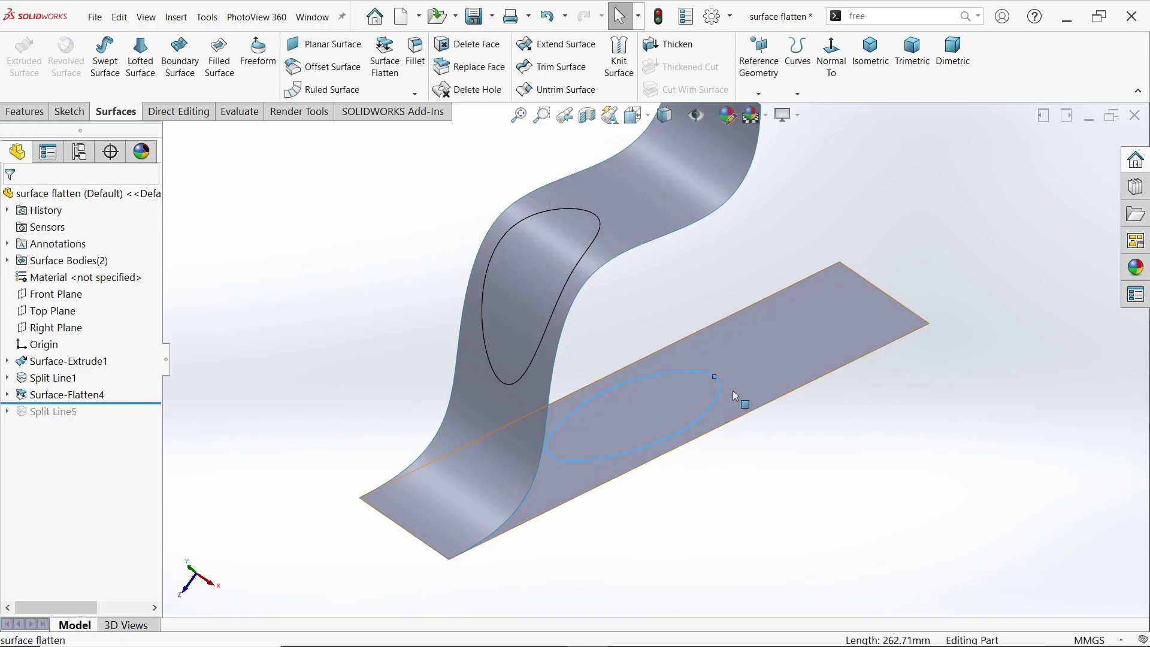
click(734, 464)
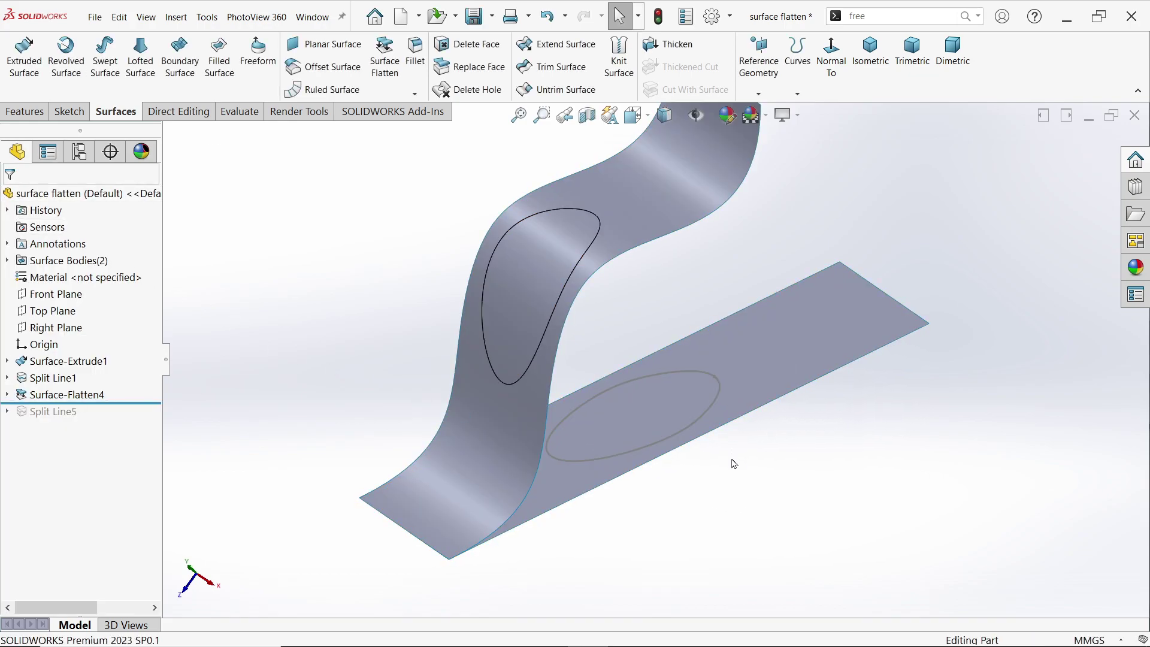
Step: Delete Surface-Flatten4 and roll the model forward past Split Line5
right_click(87, 395)
click(145, 451)
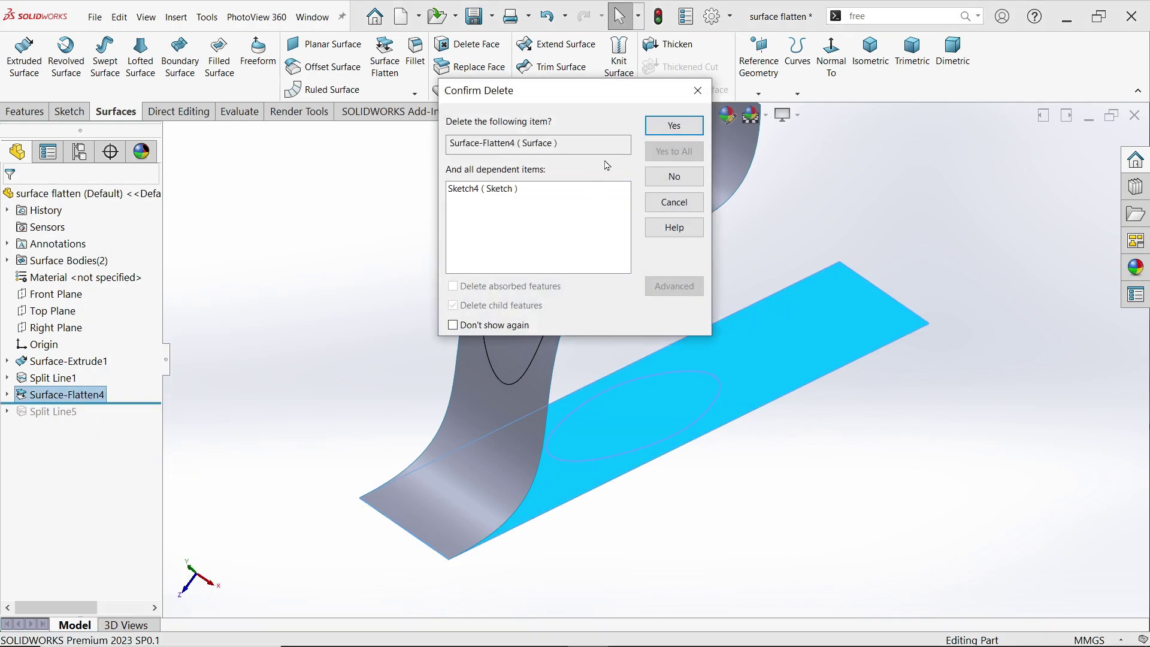
click(672, 126)
drag(129, 387, 128, 403)
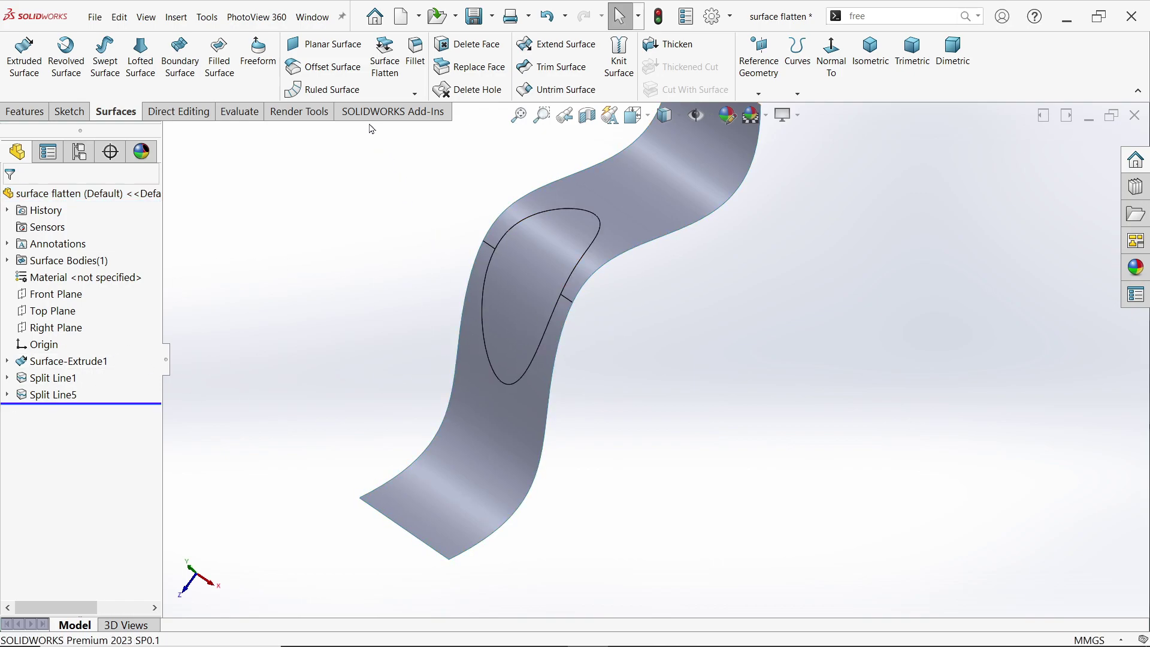
Step: Set up a flatten of the three S-surface faces from the bottom corner, carrying both loop halves
click(387, 67)
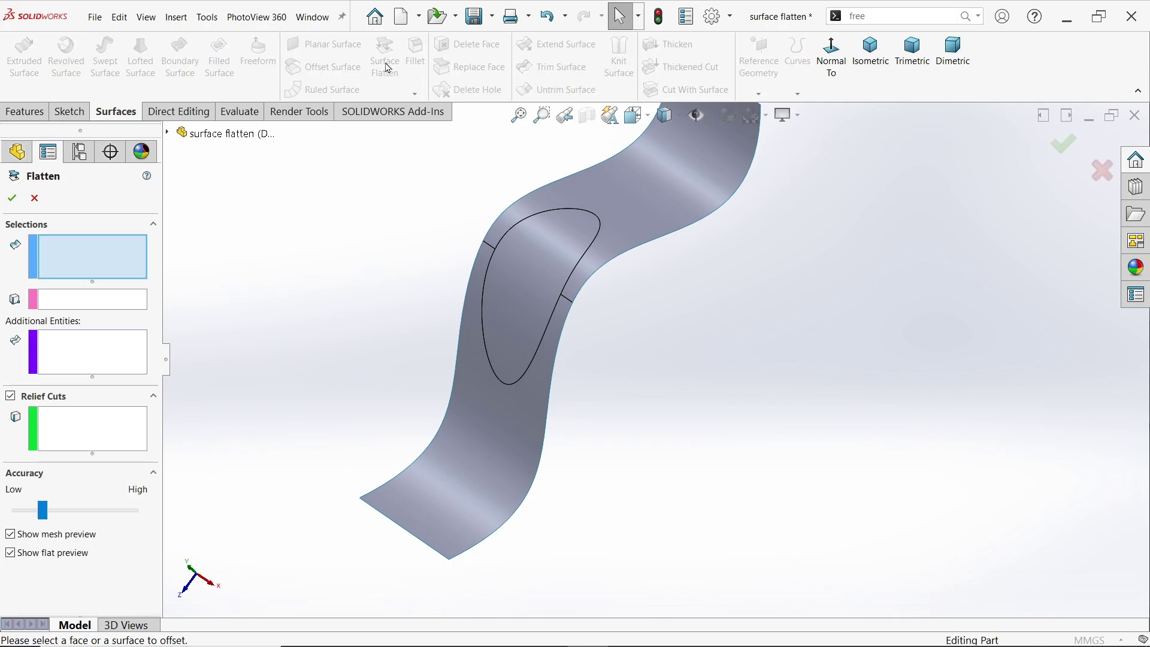
click(520, 282)
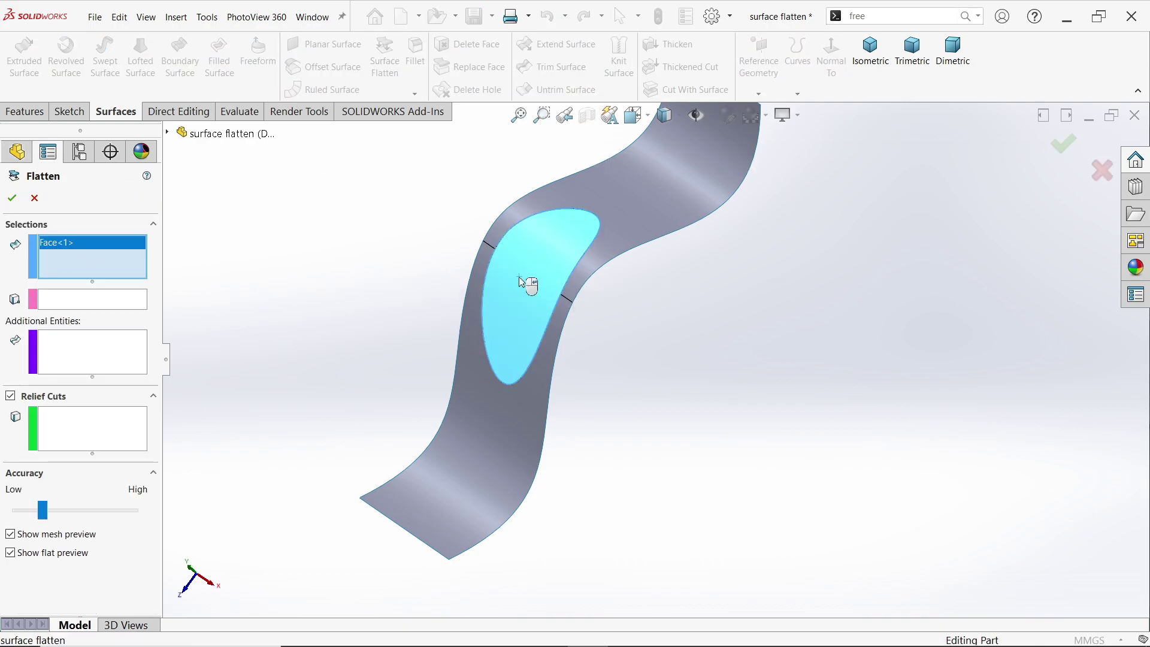
click(627, 209)
click(544, 353)
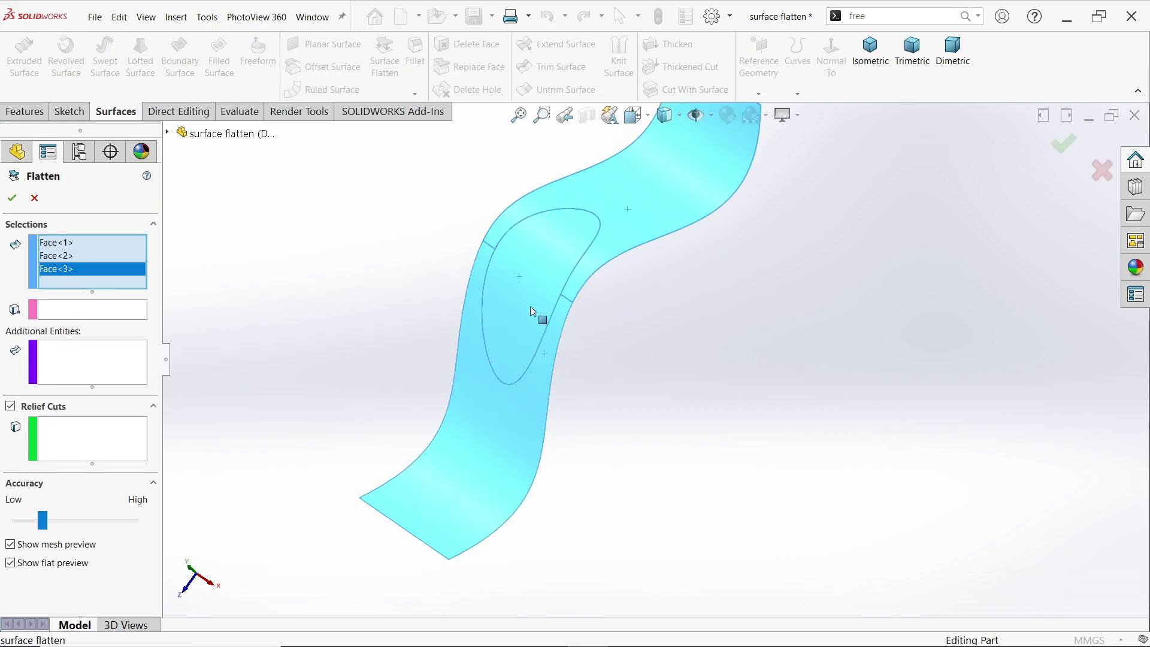
click(66, 316)
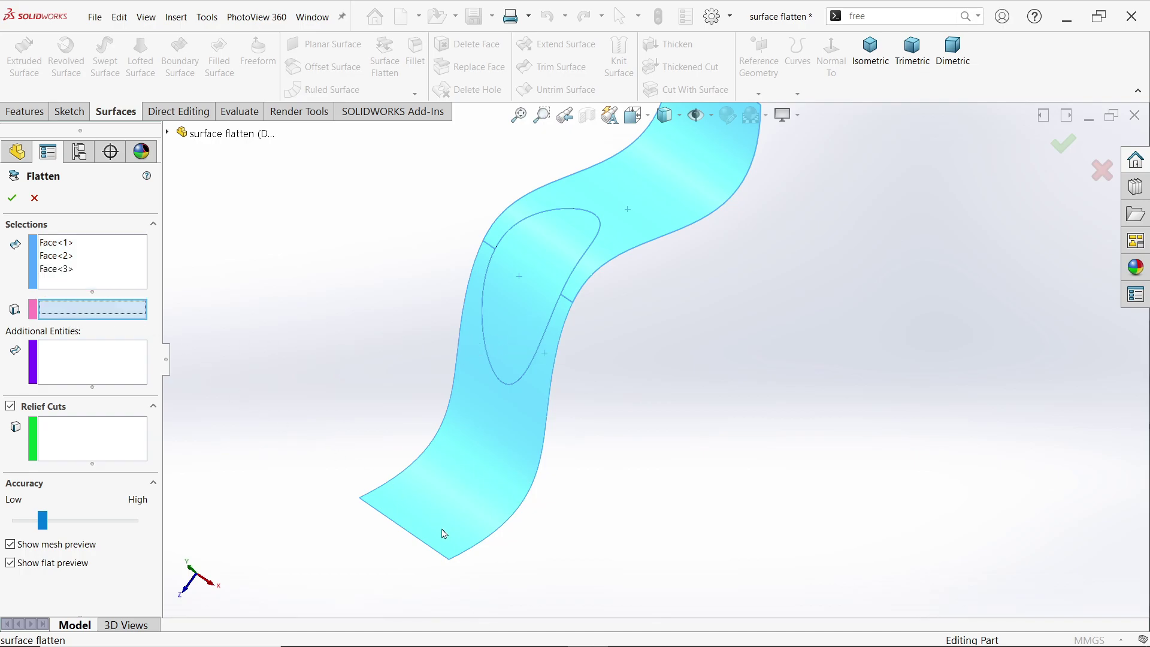
click(449, 562)
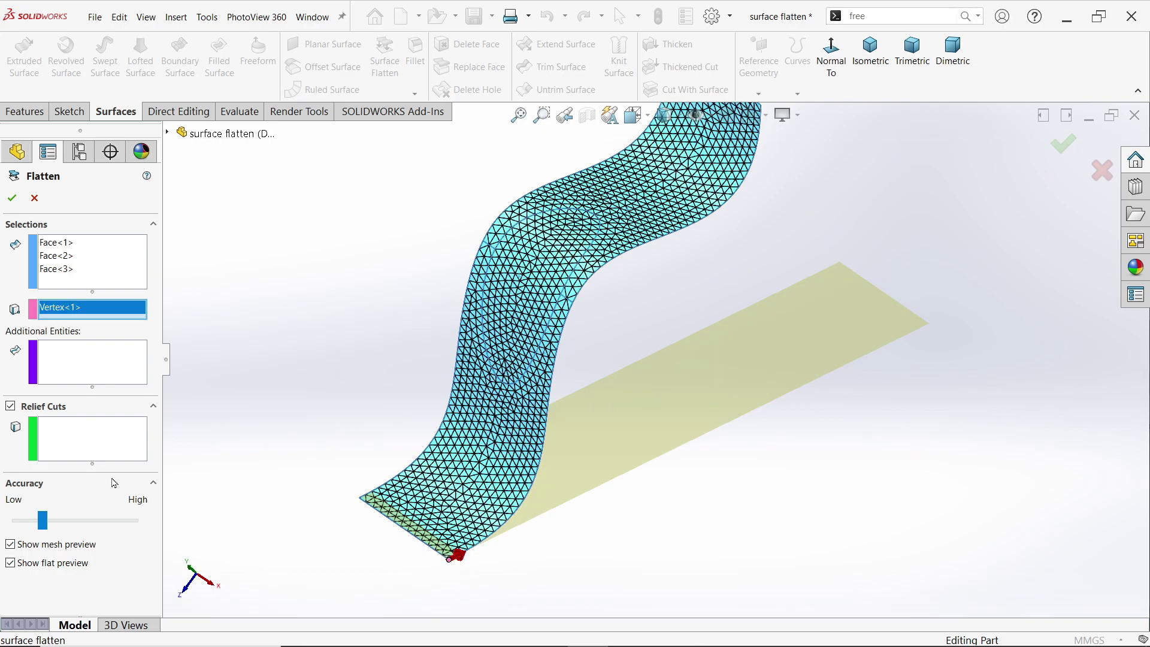
click(65, 371)
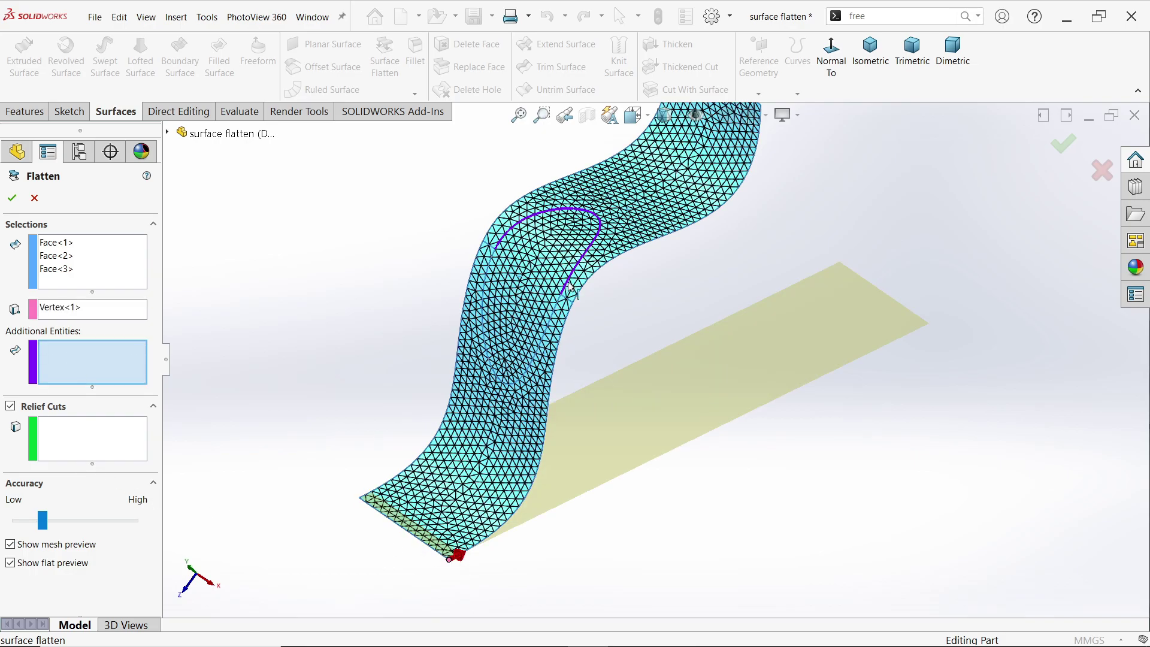
click(557, 316)
click(556, 317)
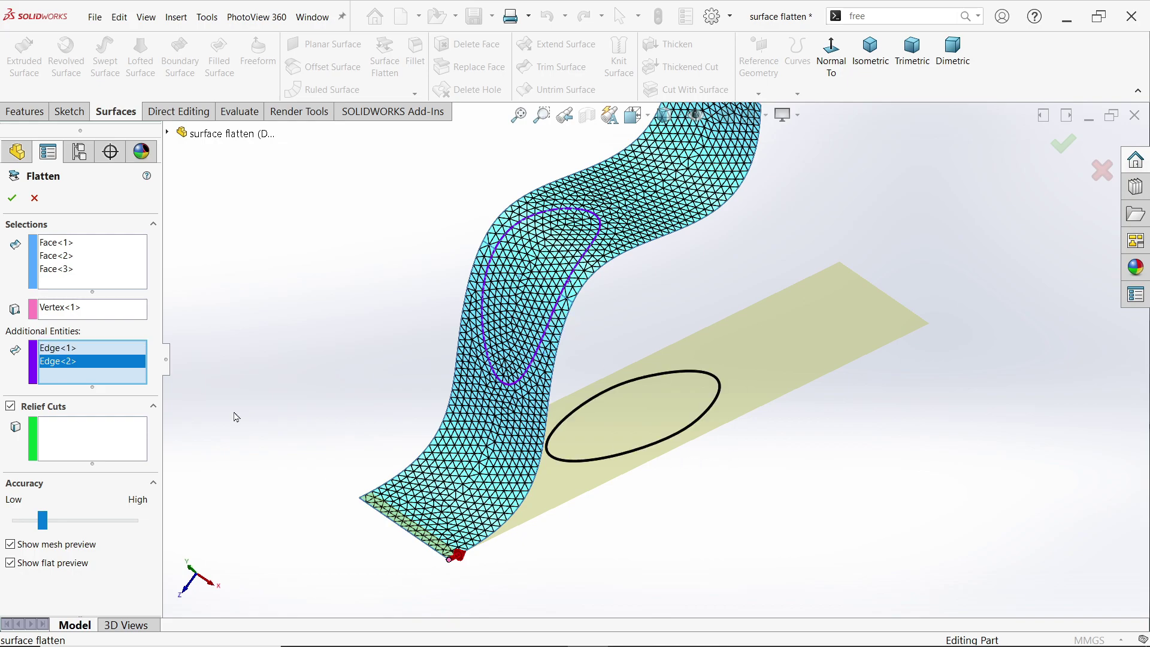
Step: Add both Split Line5 edges as relief cuts and create Surface-Flatten5
click(63, 443)
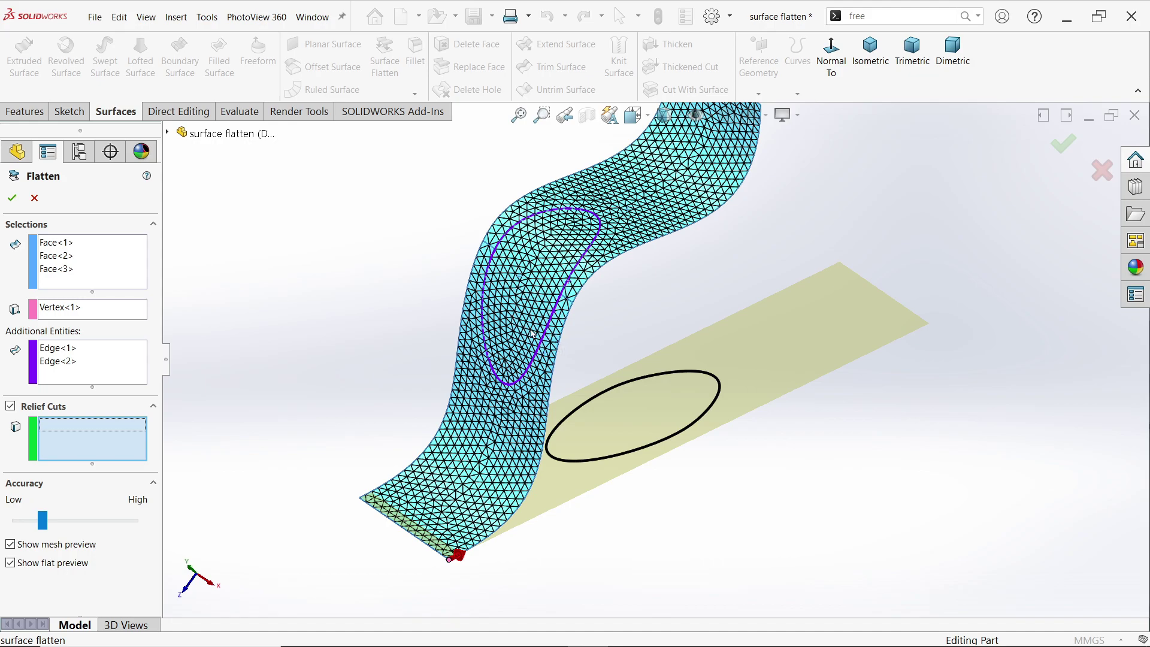
scroll(499, 323, down, 4)
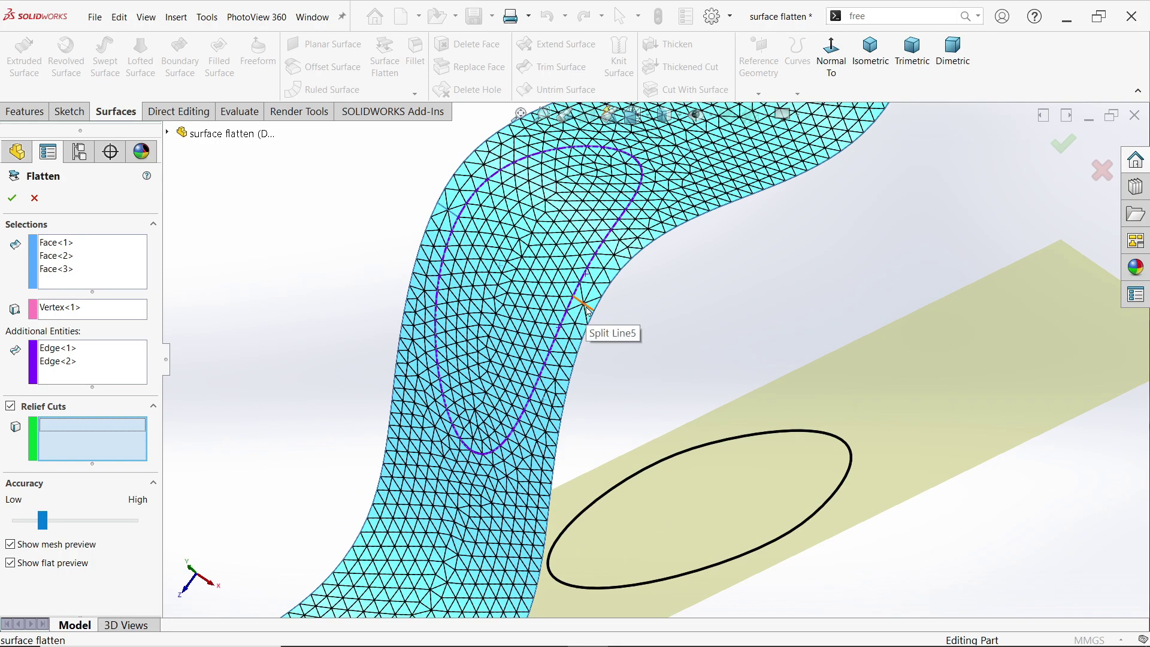
click(586, 309)
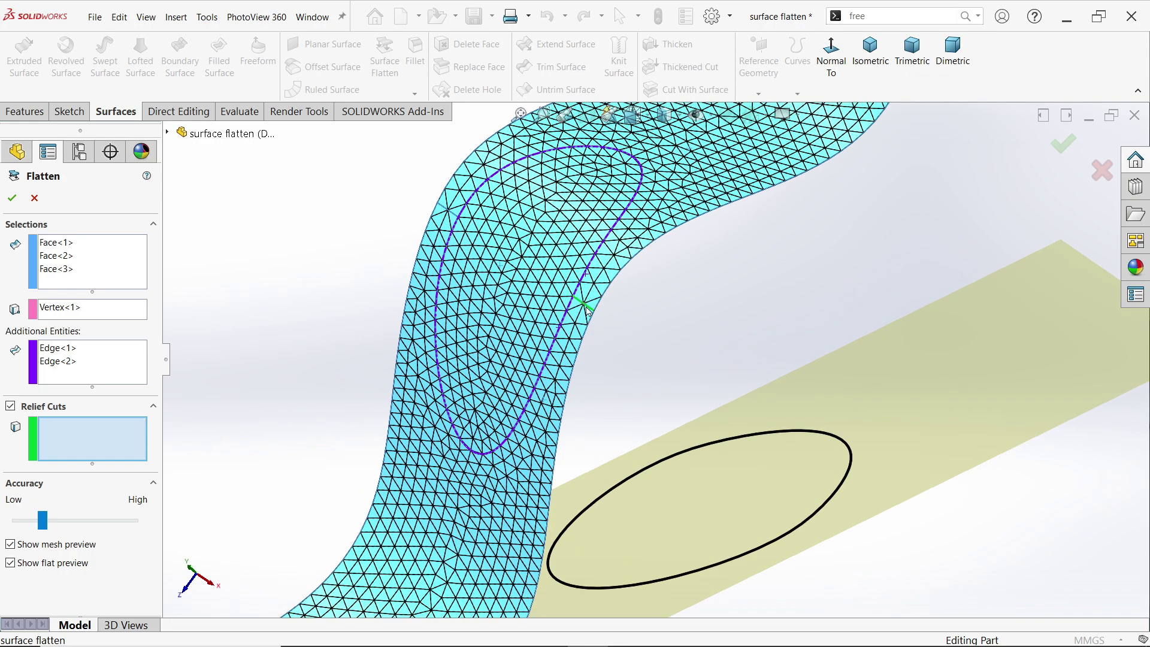
click(453, 217)
scroll(527, 334, up, 4)
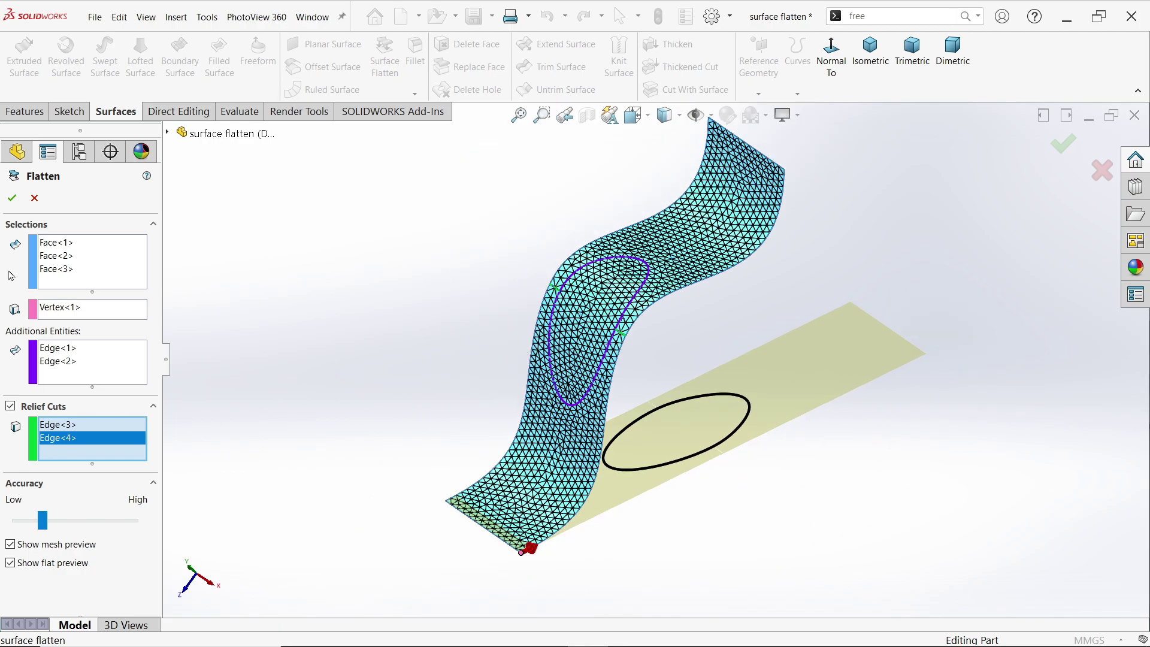
click(11, 197)
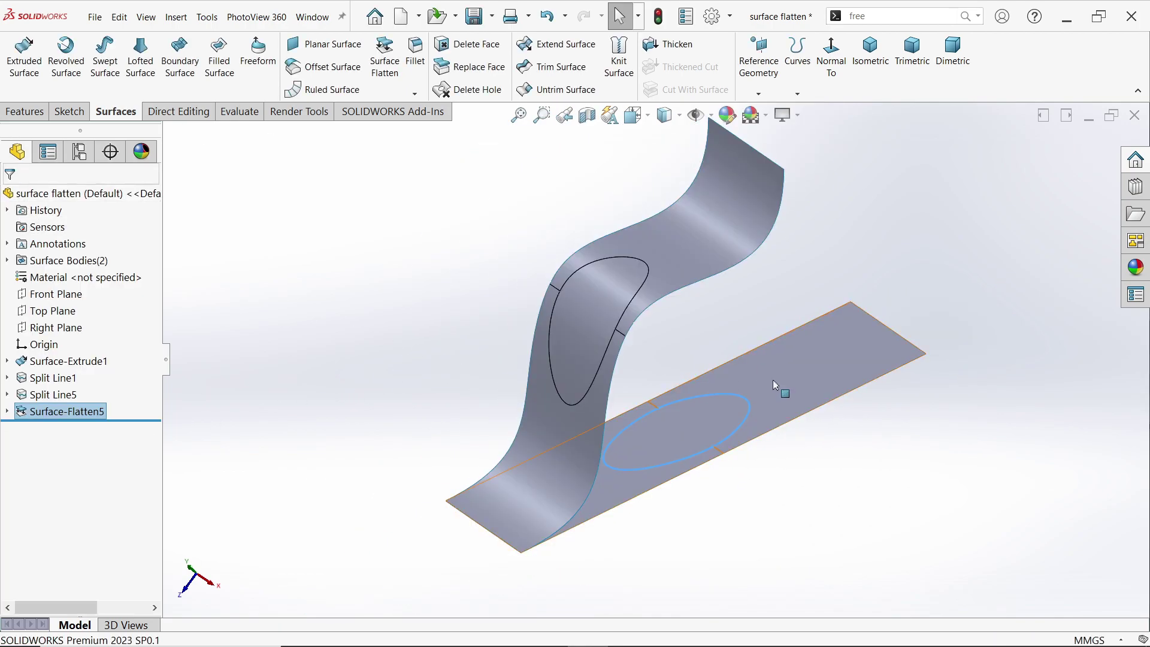
right_click(807, 370)
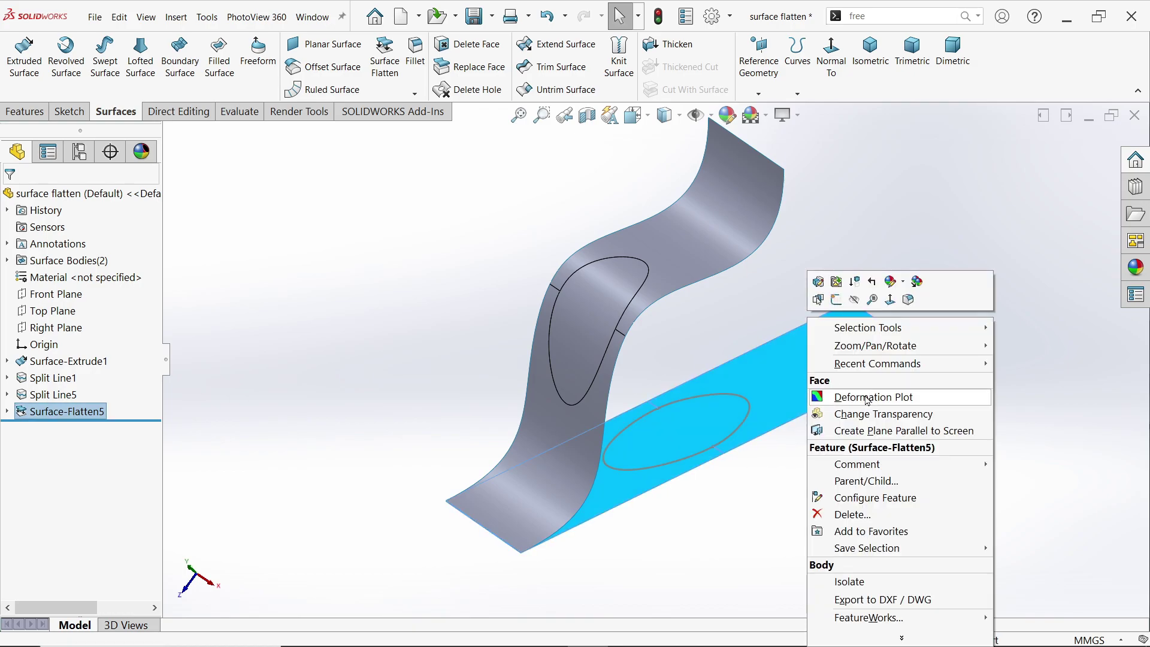
click(867, 398)
scroll(743, 461, down, 10)
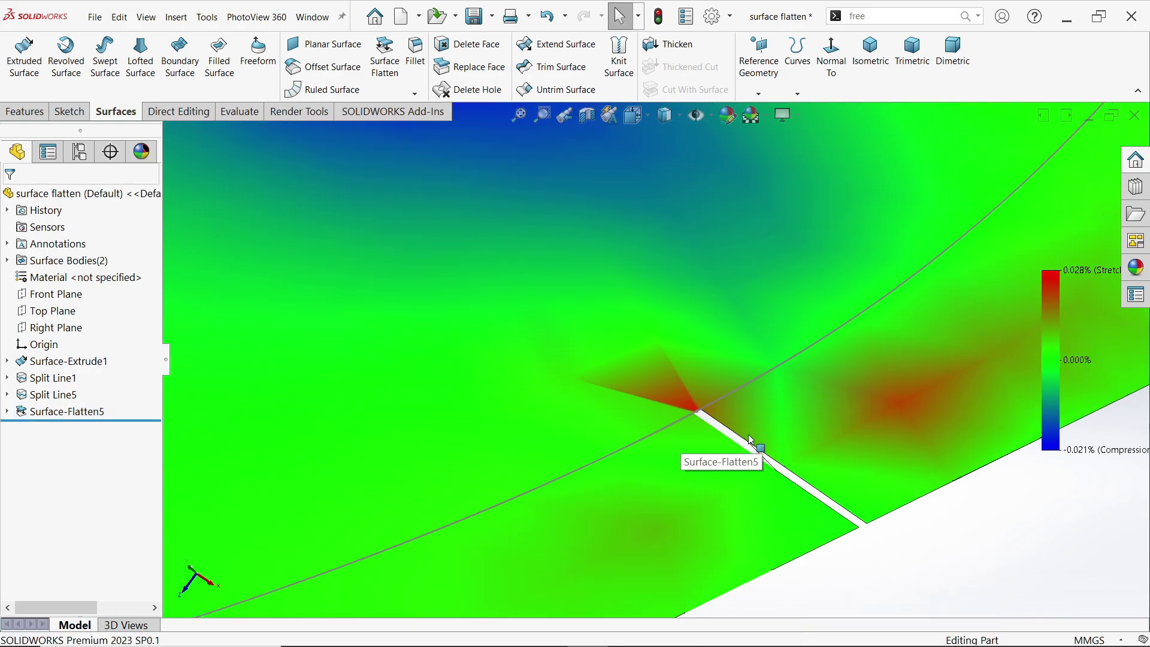
scroll(750, 443, down, 1)
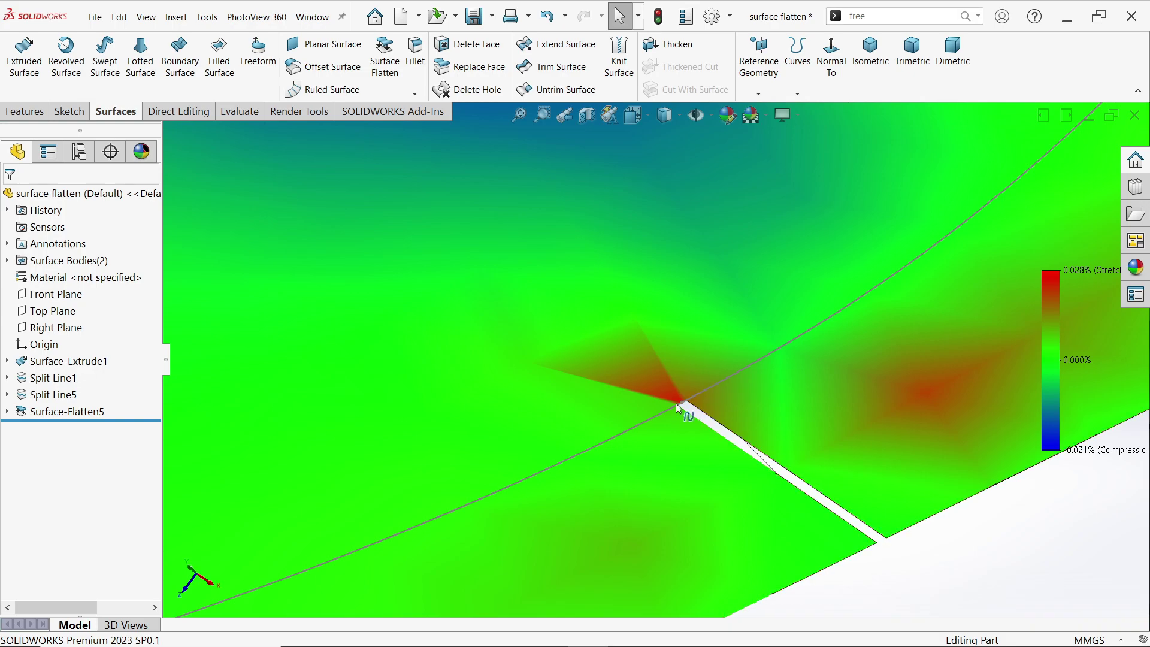
scroll(679, 404, up, 8)
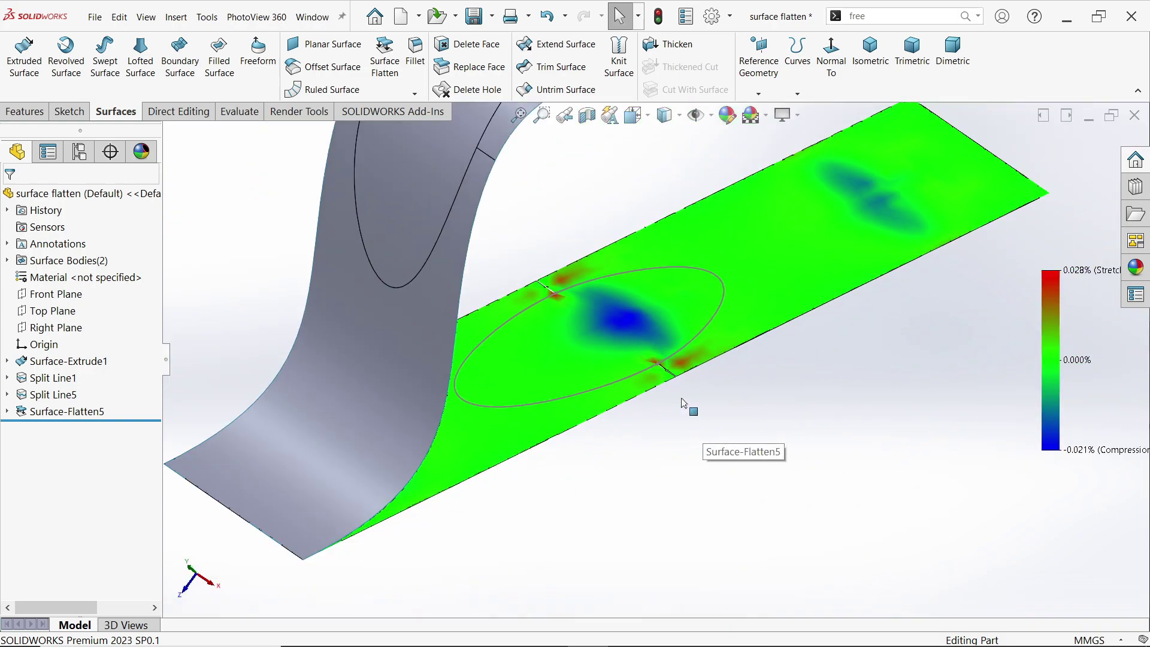
middle_drag(682, 403, 648, 368)
scroll(633, 383, down, 2)
scroll(631, 379, up, 3)
right_click(678, 371)
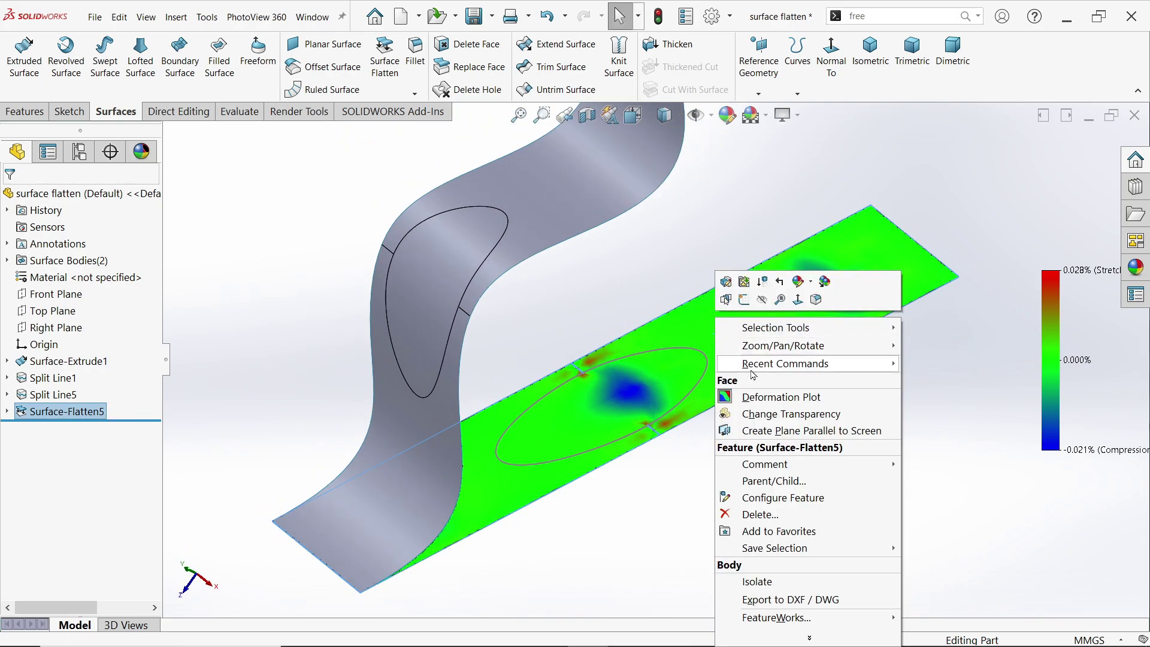
click(721, 398)
key(ctrl+7)
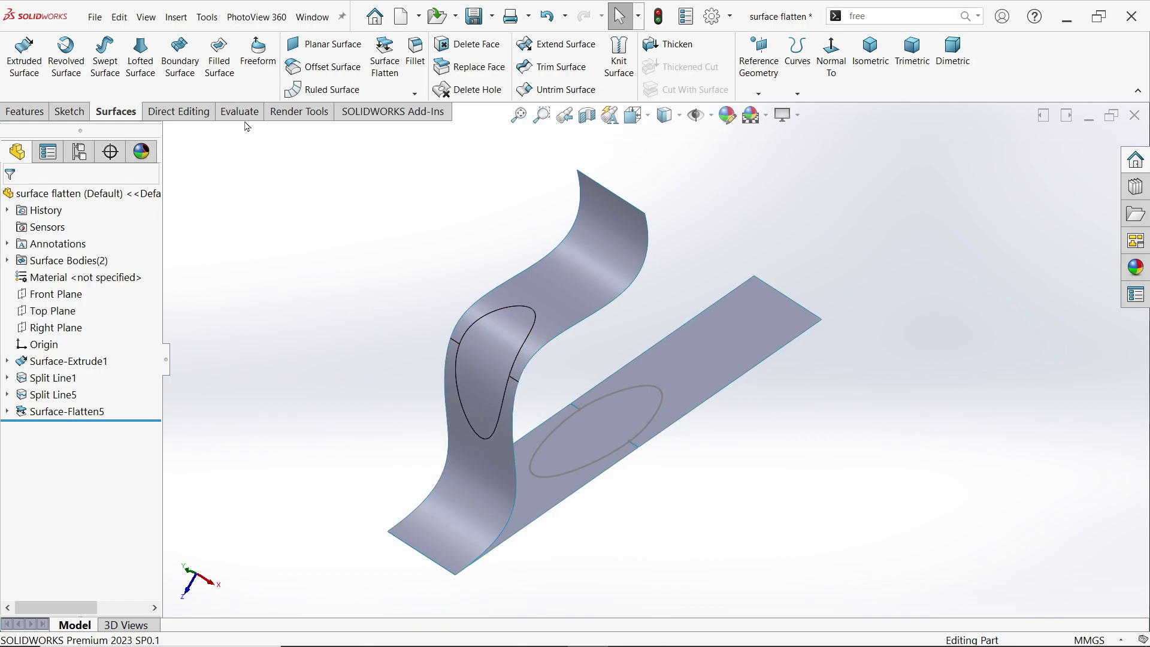
Step: Delete the S-shaped surface body with Delete/Keep Body, leaving only the flat sheet
click(190, 119)
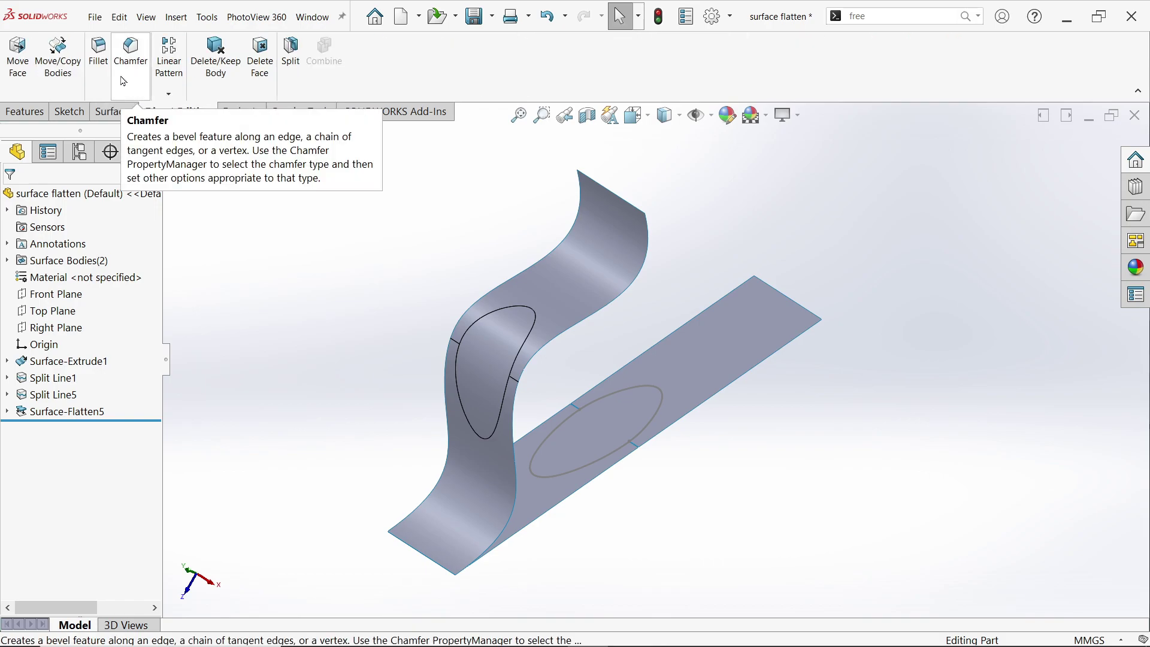
click(217, 75)
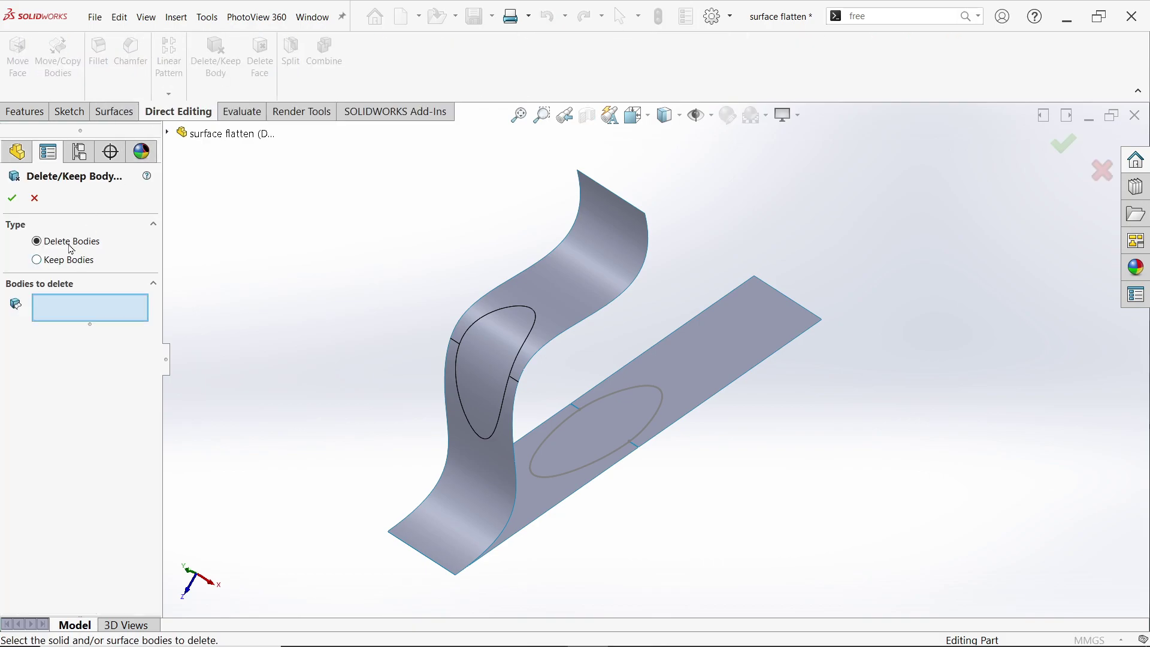
click(613, 267)
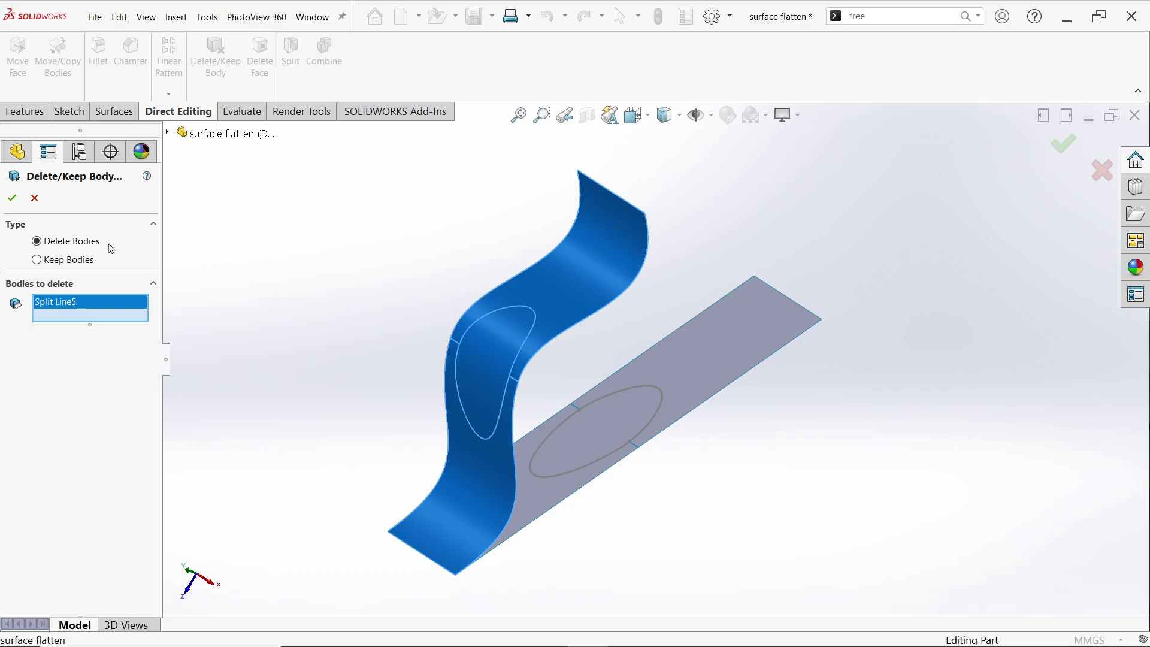
click(11, 197)
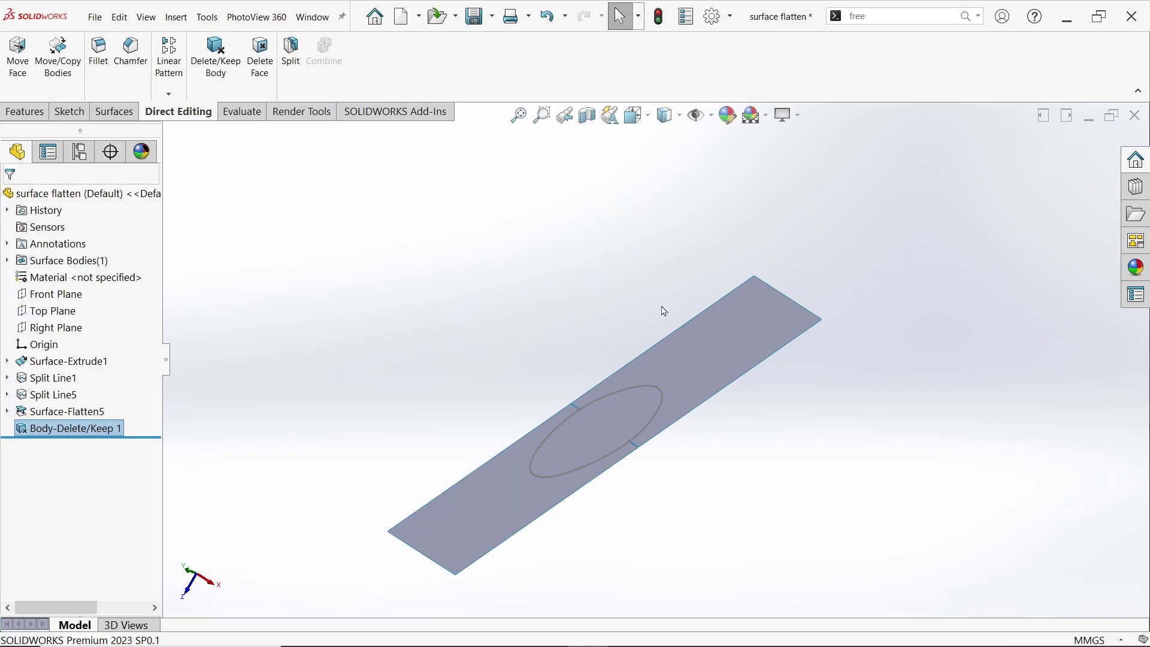